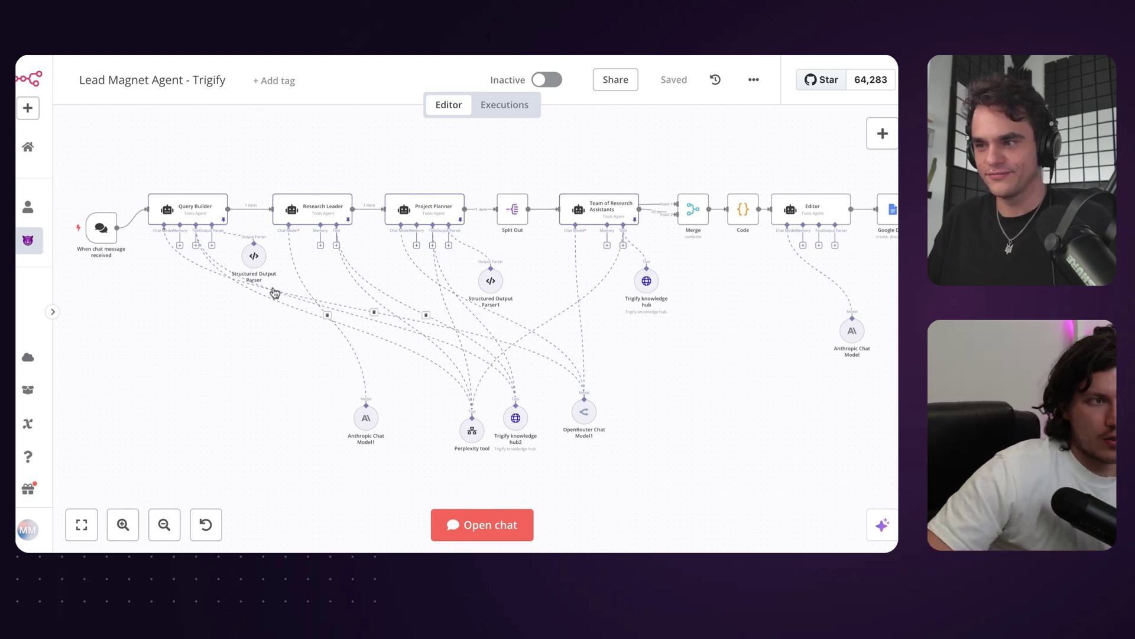
Step: Open the Query Builder node and read through its system message in the expanded expression editor
scroll(190, 343, up, 3)
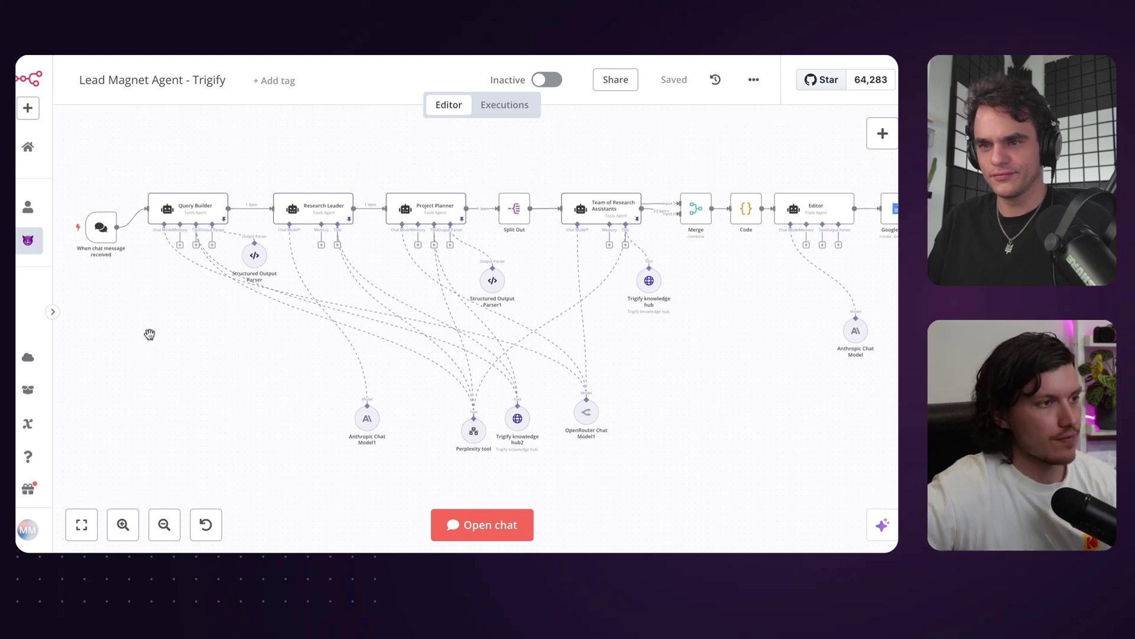
scroll(199, 339, up, 2)
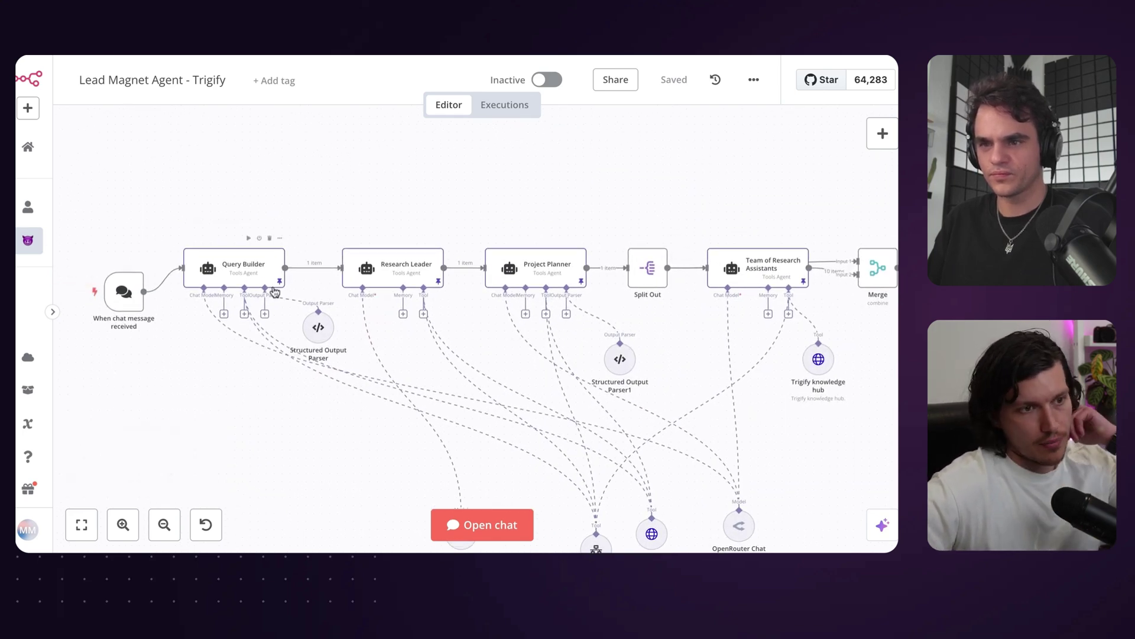
double_click(219, 269)
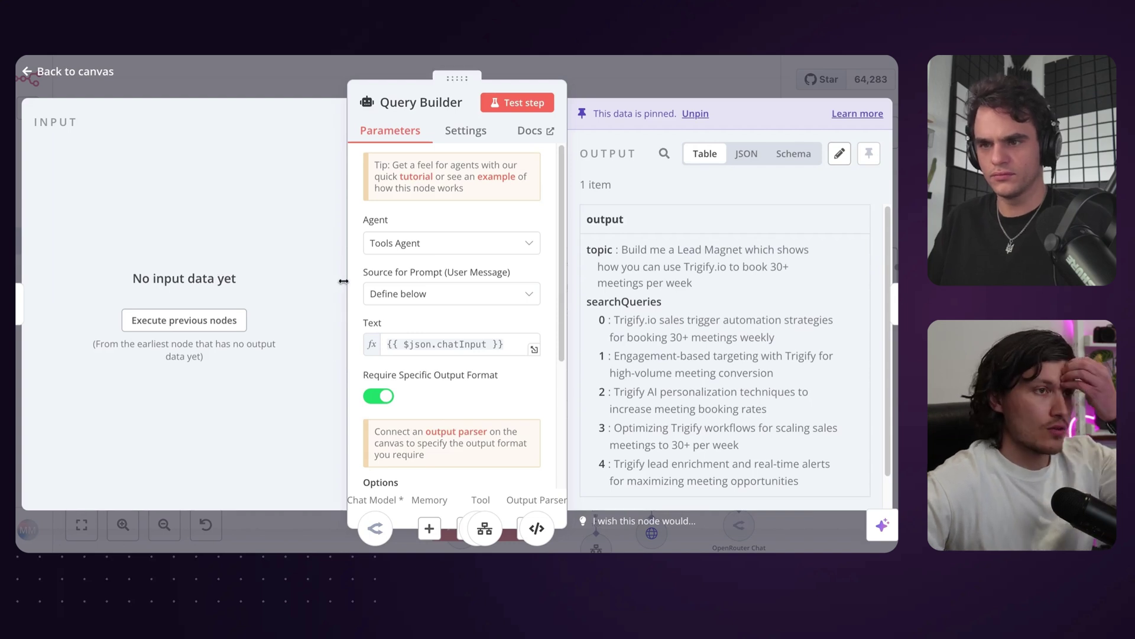
scroll(378, 307, down, 3)
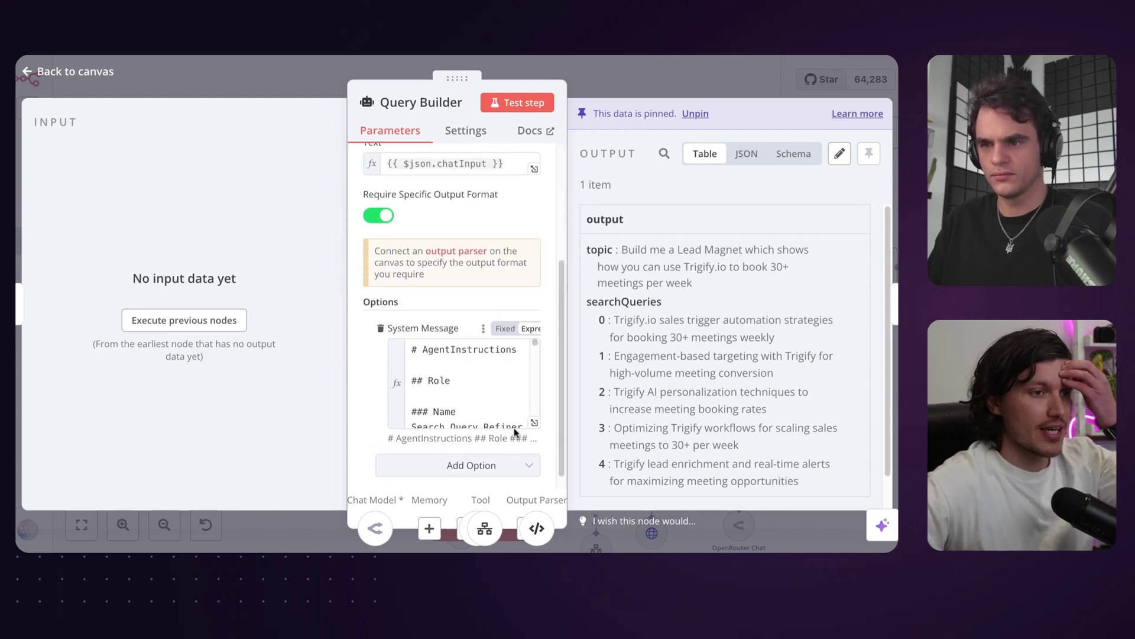
click(534, 424)
drag(868, 154, 870, 194)
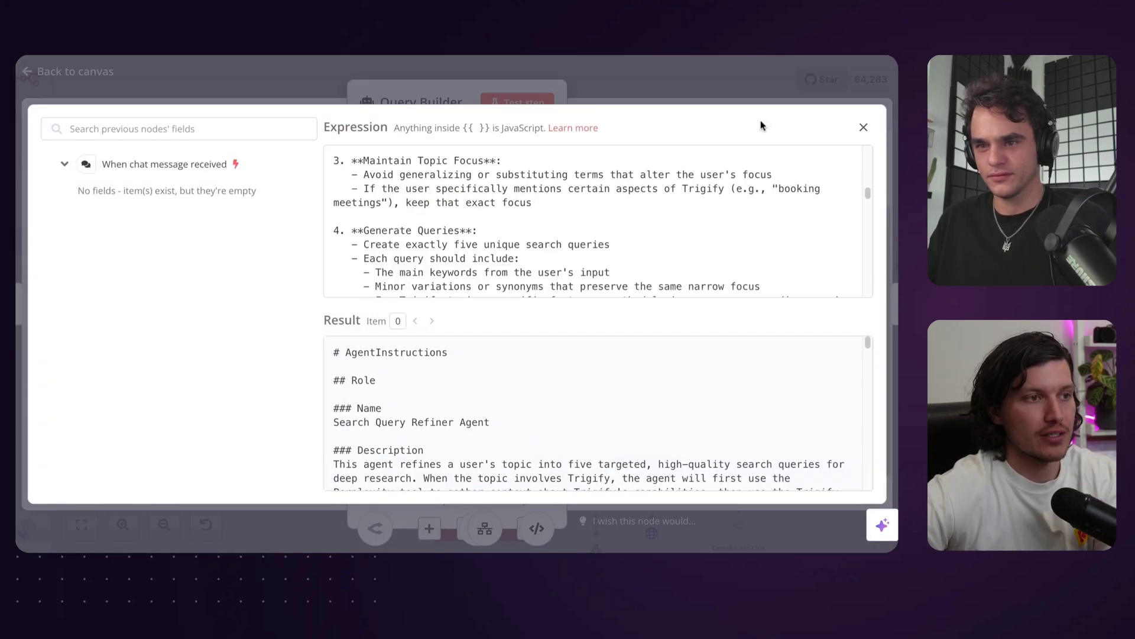
click(733, 90)
Step: Review the topic and the generated search queries in the Query Builder node's output, and return to the canvas
drag(621, 250, 690, 282)
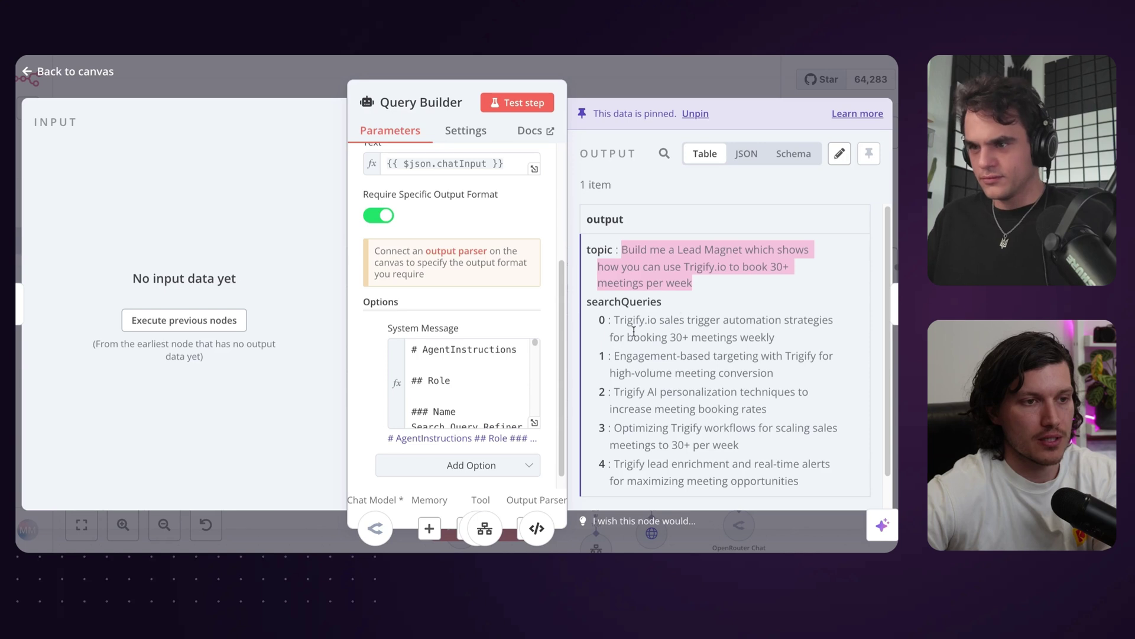
drag(614, 319, 775, 371)
drag(613, 392, 767, 408)
drag(615, 428, 739, 445)
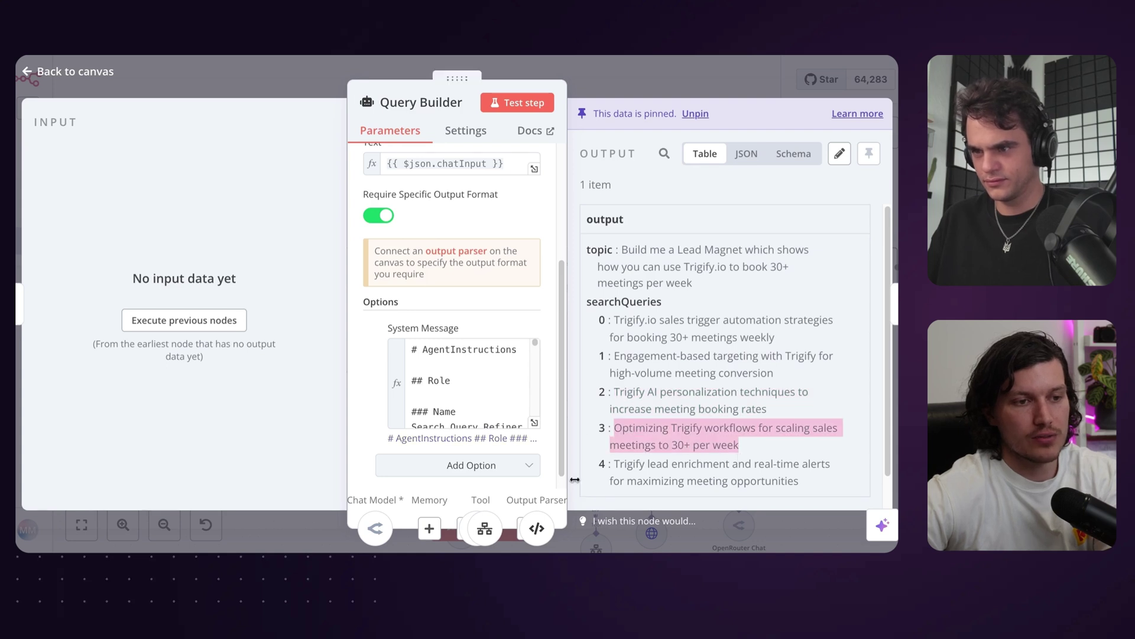
drag(615, 463, 800, 482)
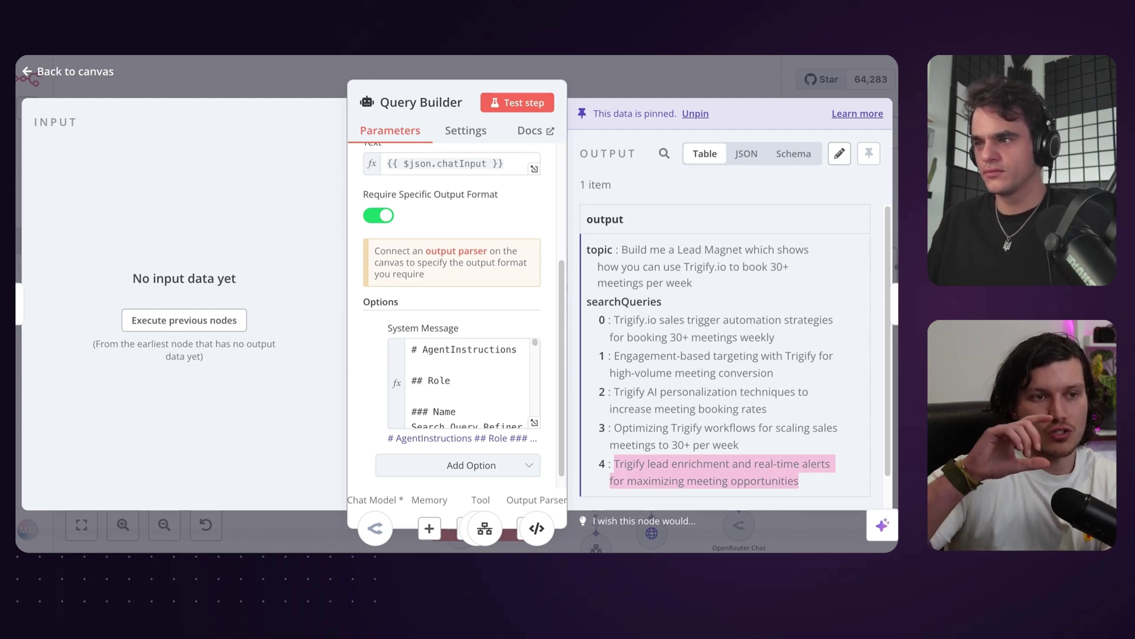
click(644, 75)
Step: Inspect the Research Leader node's prompt text and system message in the expanded expression editor
scroll(316, 438, down, 1)
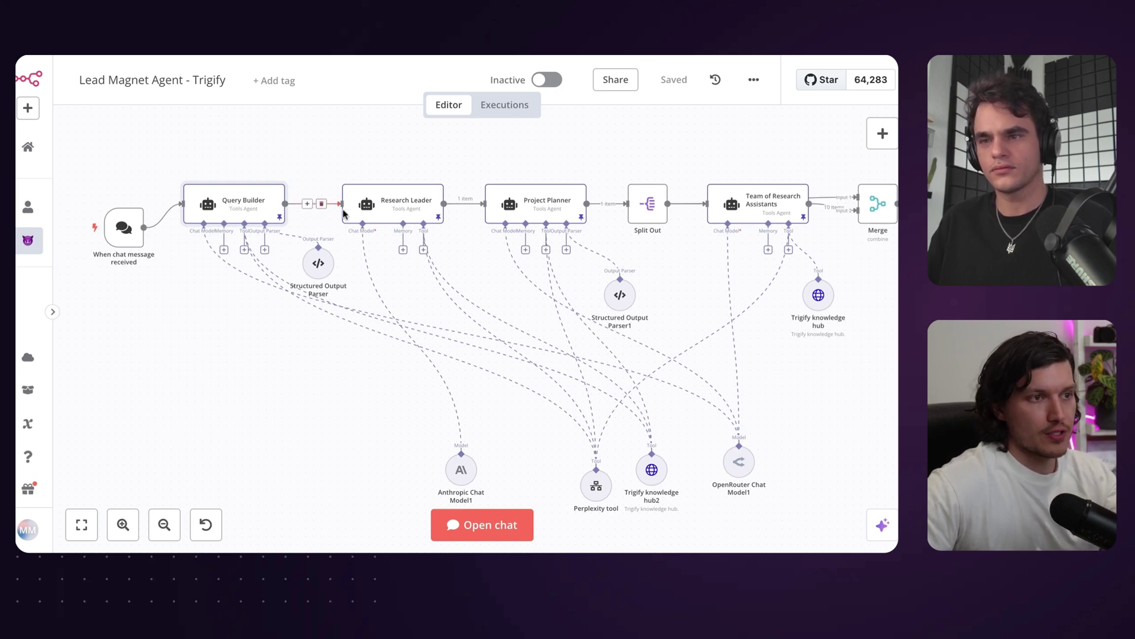
double_click(372, 209)
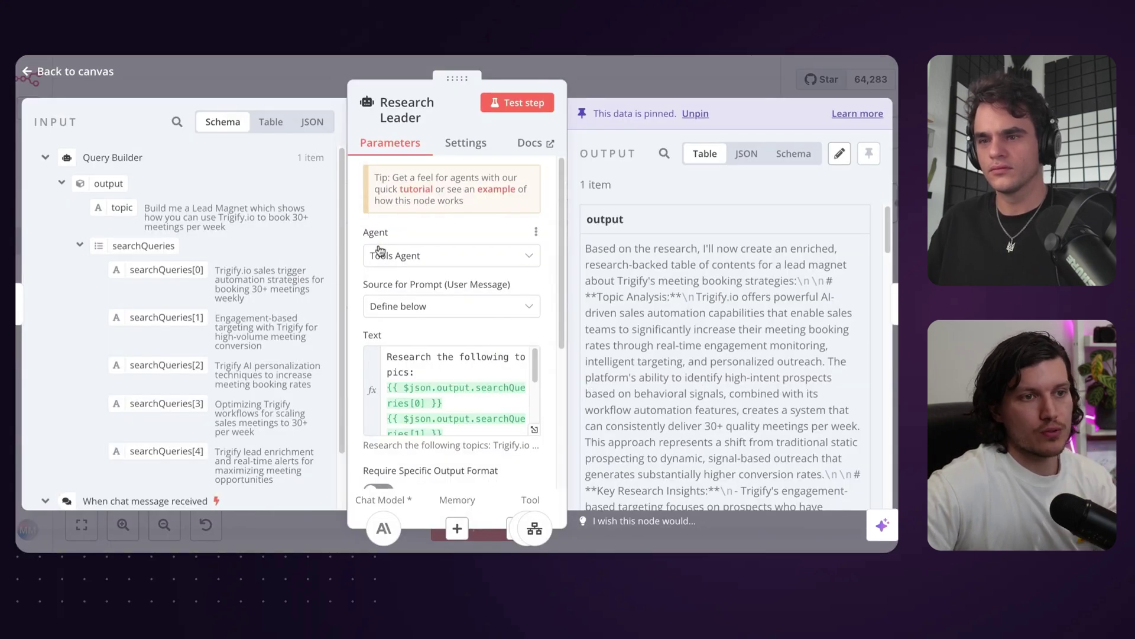
click(534, 432)
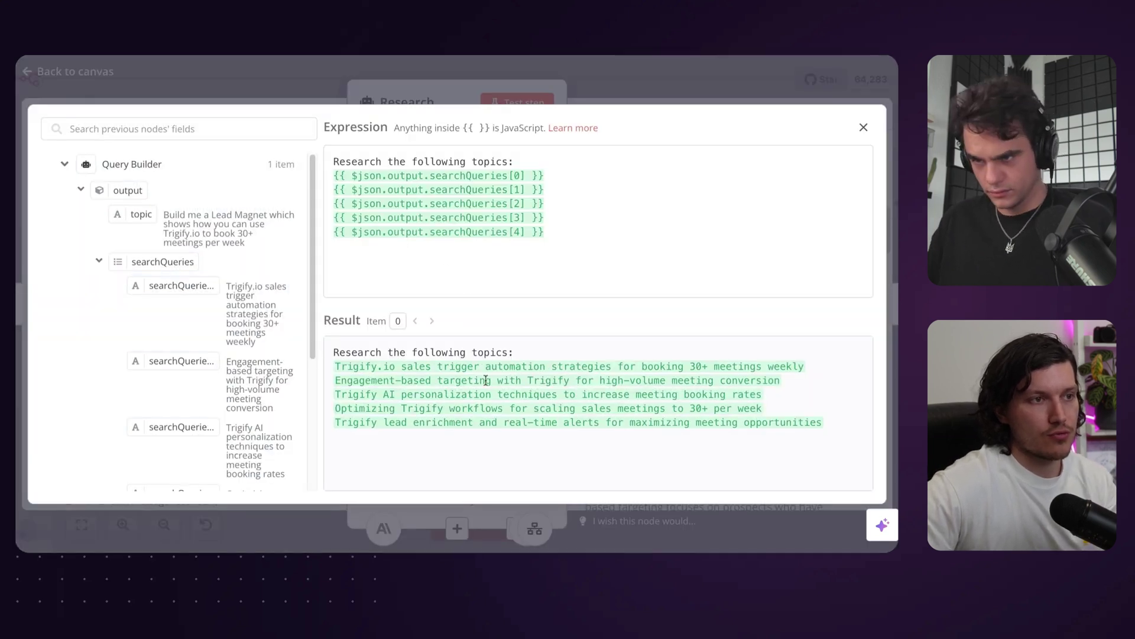
key(Escape)
scroll(506, 452, down, 3)
click(533, 408)
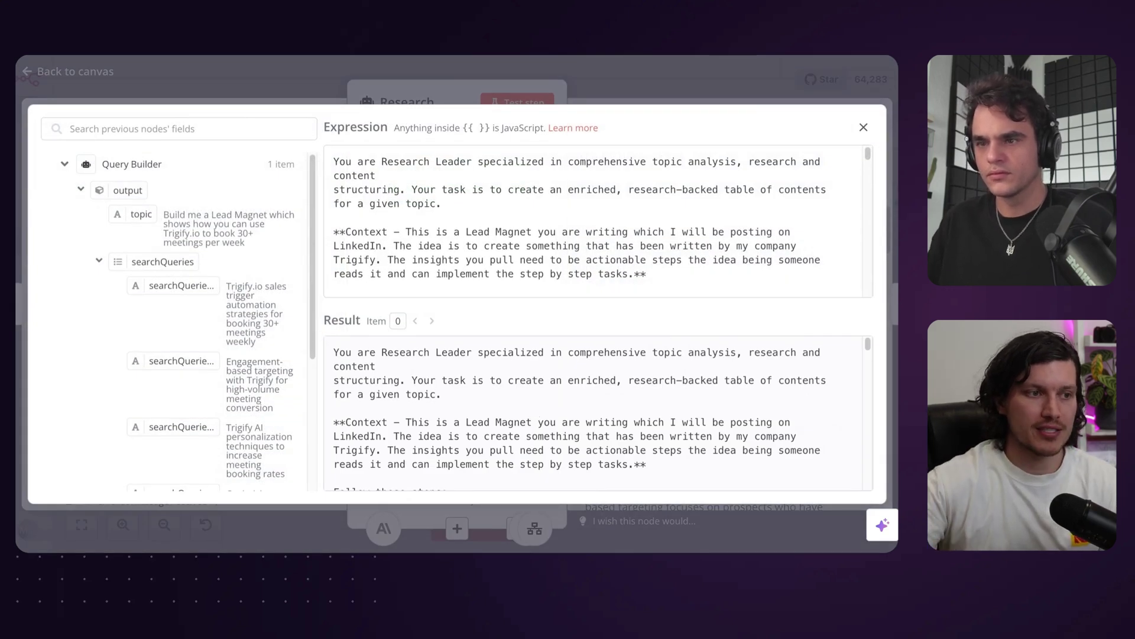
scroll(868, 167, down, 2)
drag(868, 167, 872, 193)
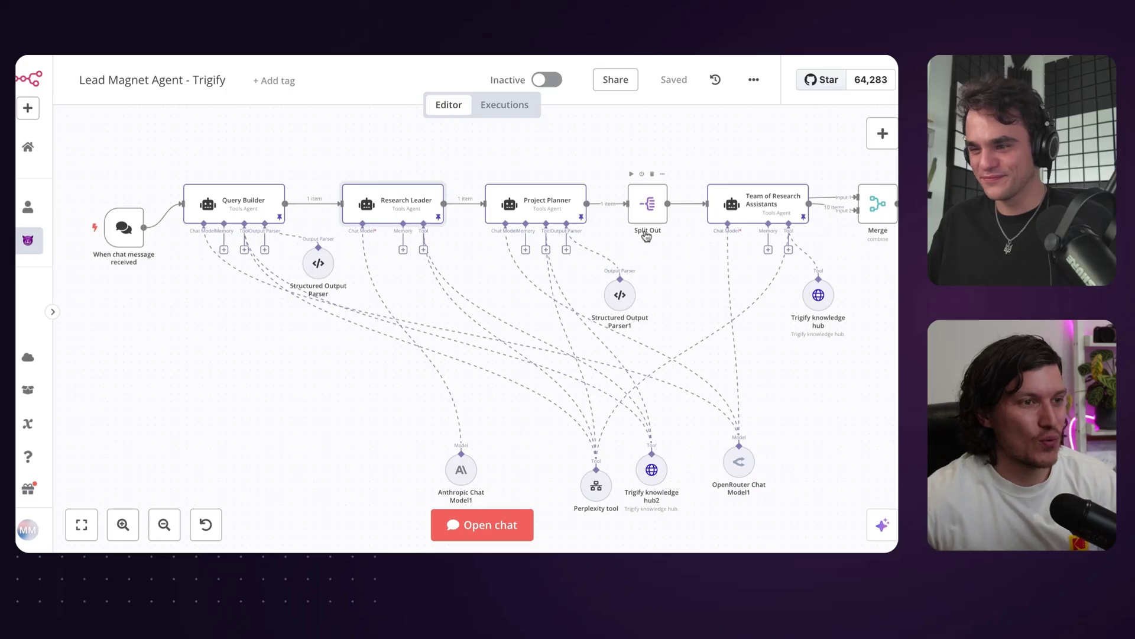
Step: Reopen the Research Leader node, read its output, switch that output to Schema view, and return to the canvas
double_click(412, 197)
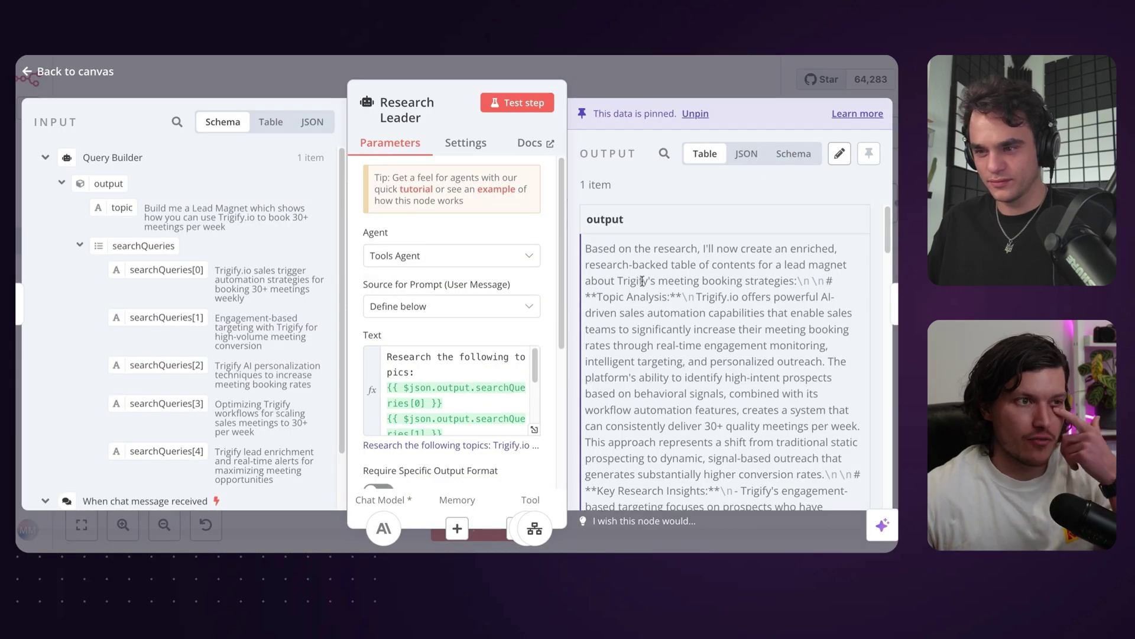
drag(884, 232, 877, 334)
click(793, 153)
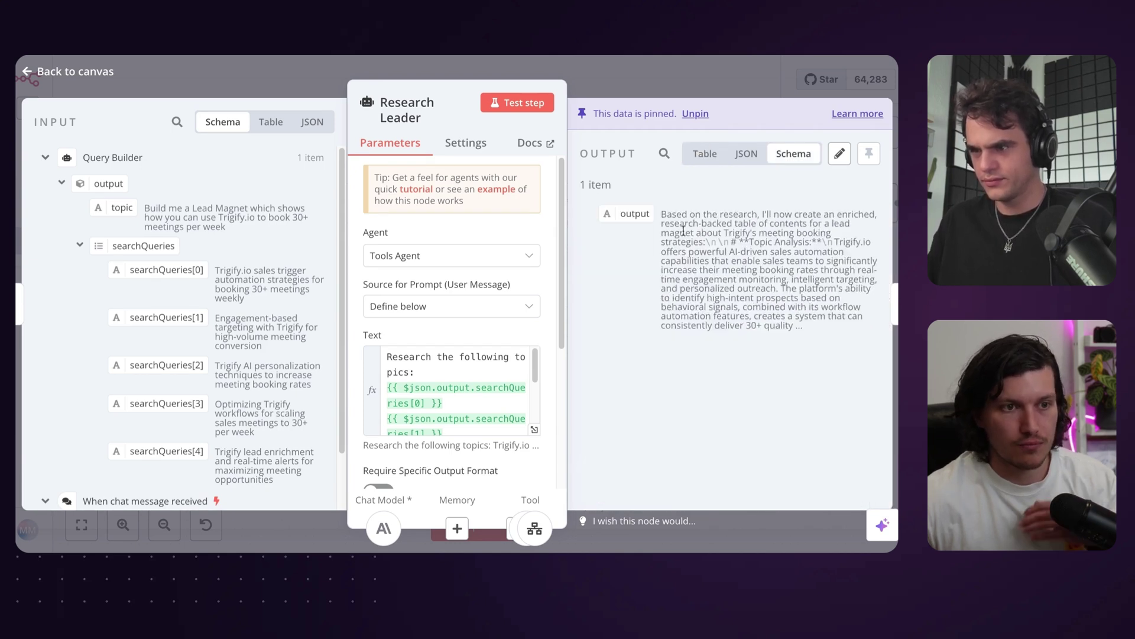
click(680, 86)
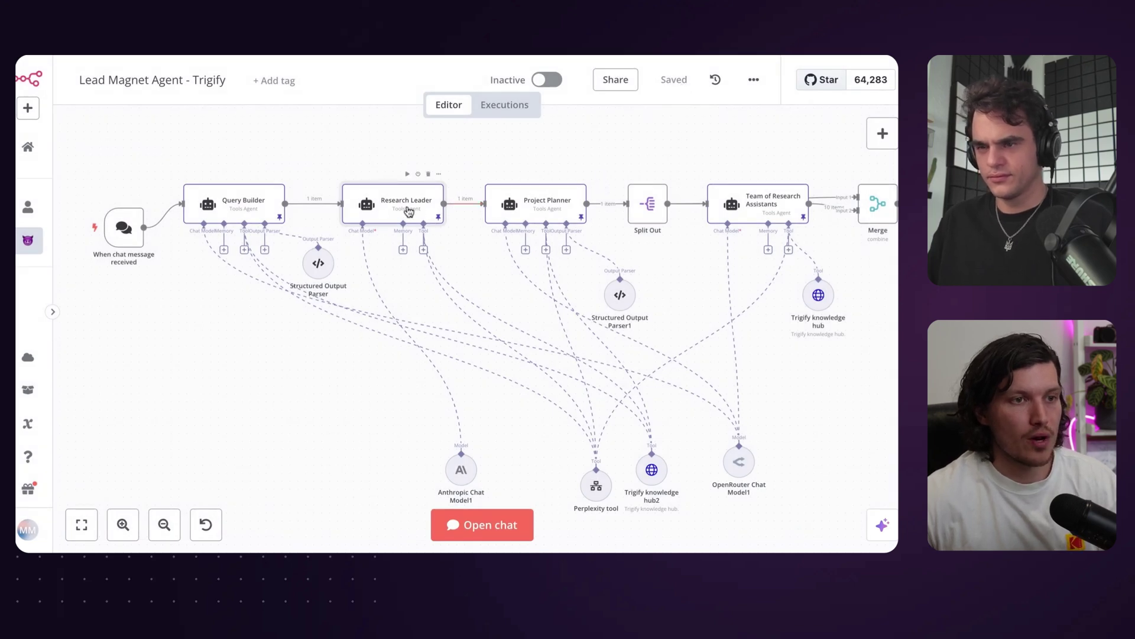
Step: Open the Project Planner node to review its prompt and output, and return to the canvas
double_click(526, 204)
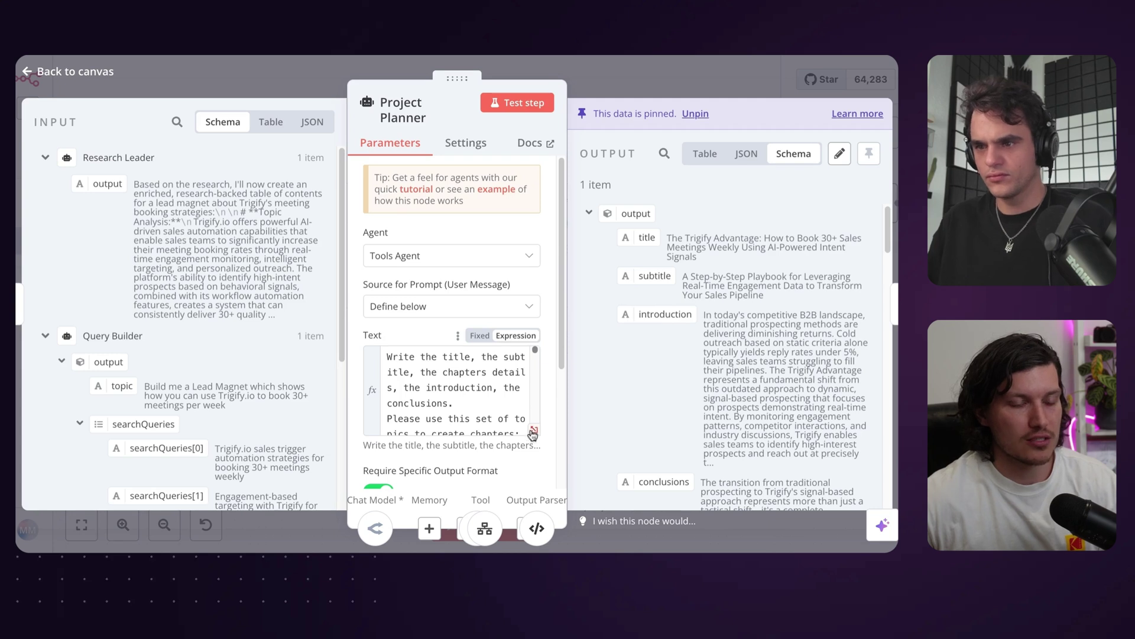
click(611, 76)
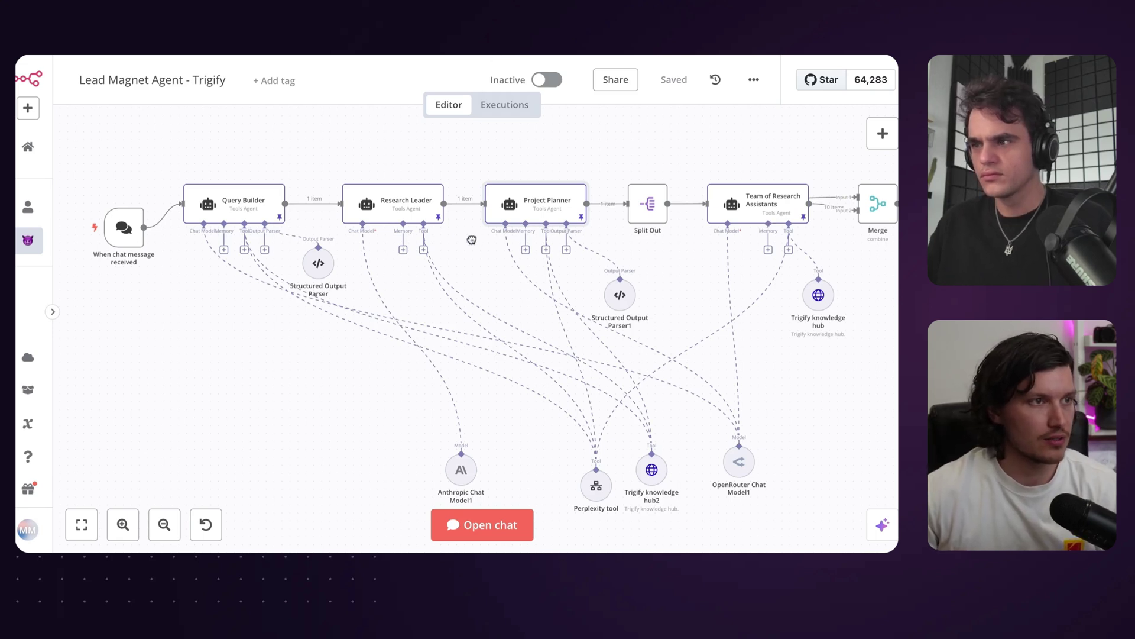
Step: In the 28 Feb 15:44:00 execution, open the Team of Research Assistants node and read its expanded system message
click(505, 105)
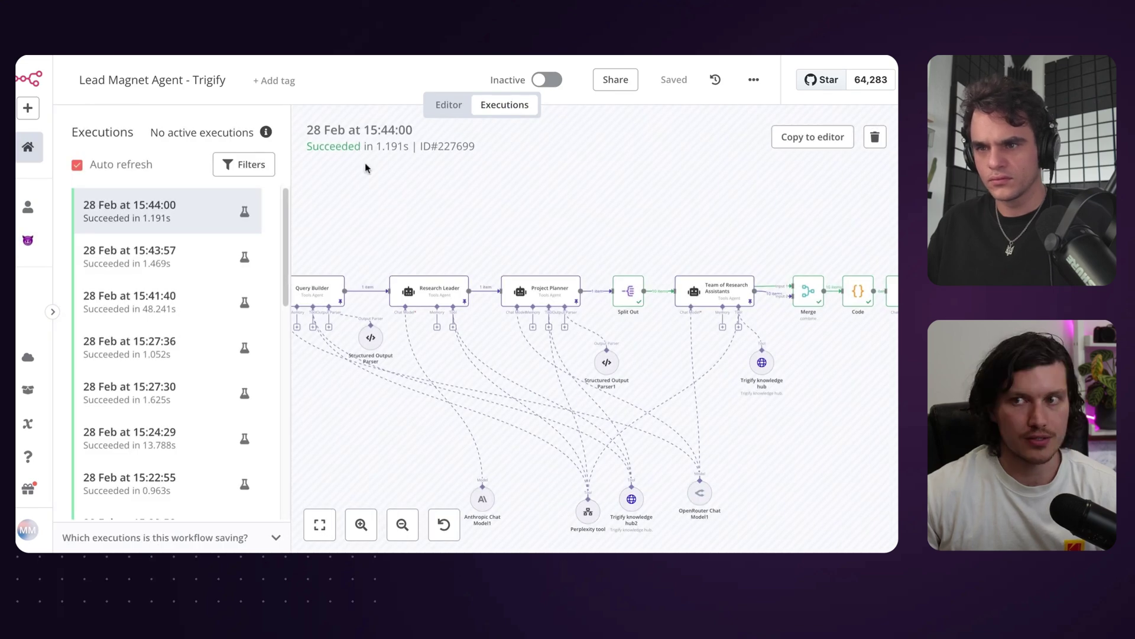
scroll(592, 233, up, 5)
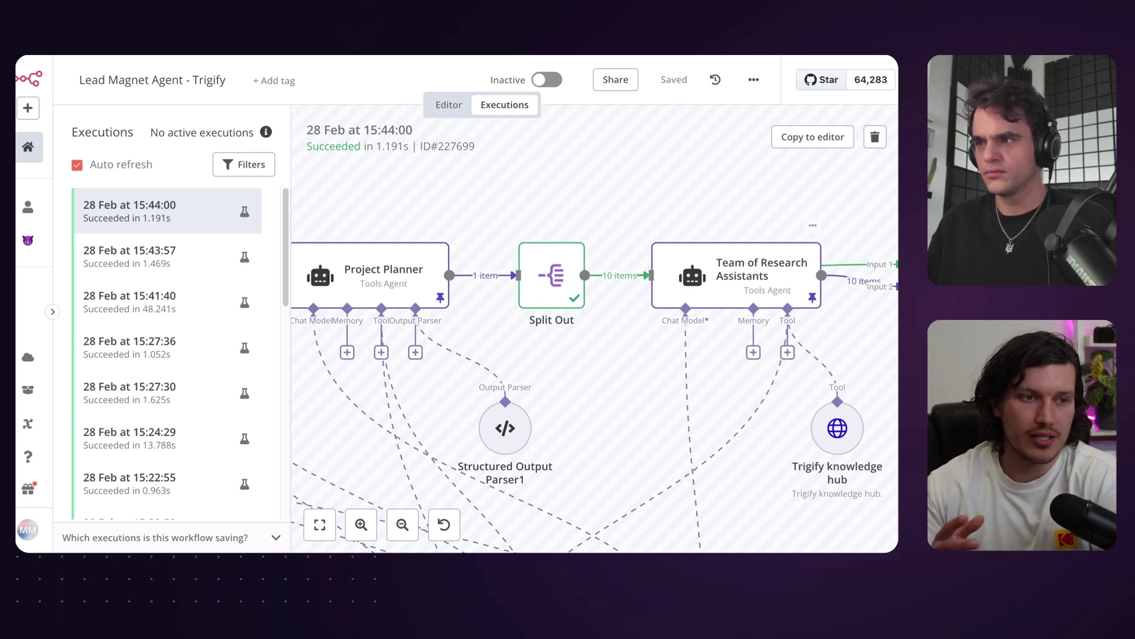
double_click(716, 297)
scroll(510, 392, down, 3)
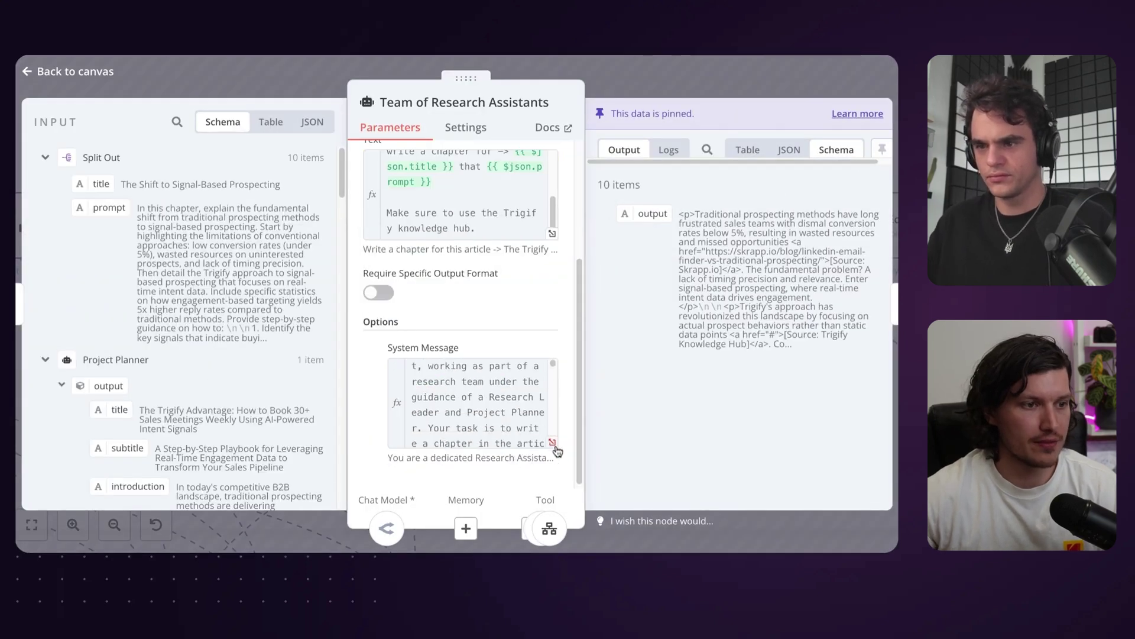
click(553, 444)
drag(867, 164, 865, 201)
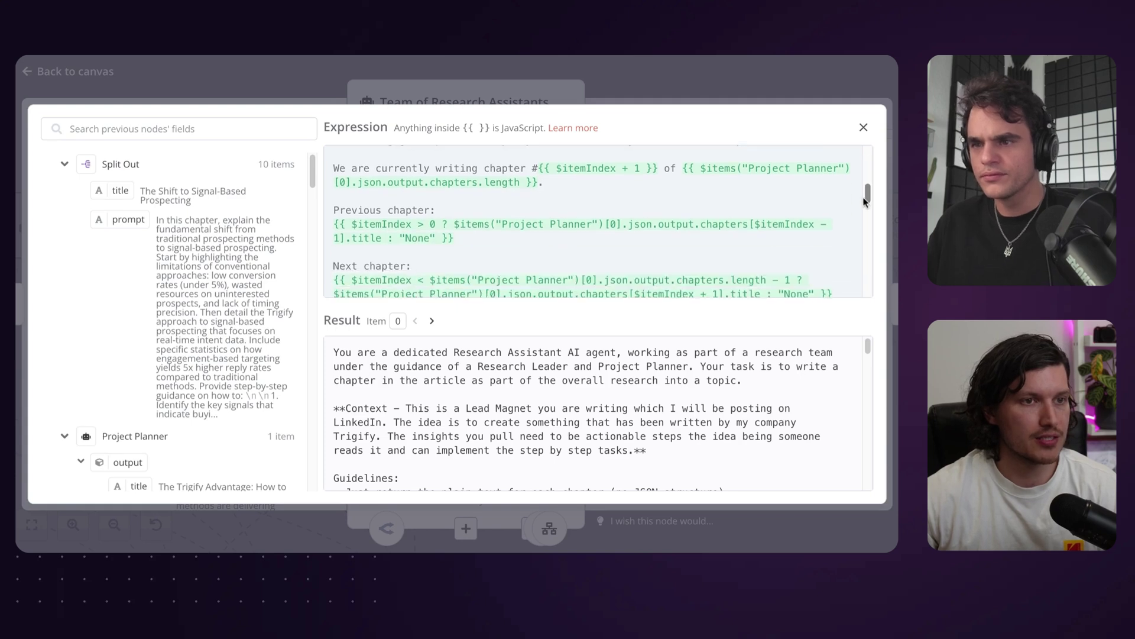
scroll(516, 236, up, 1)
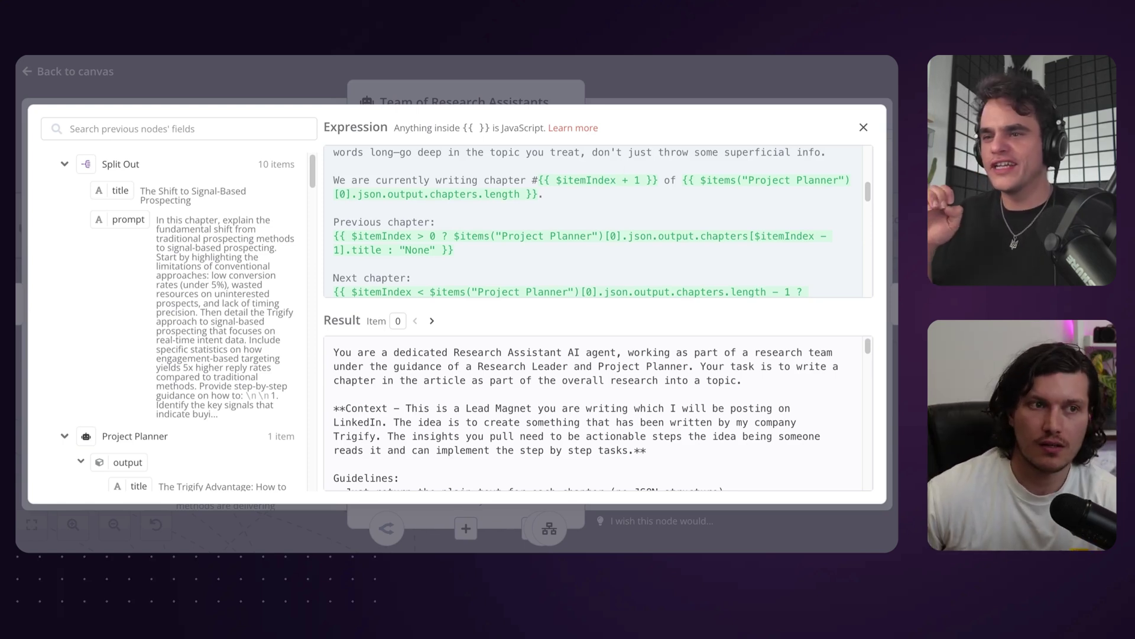
scroll(849, 200, down, 1)
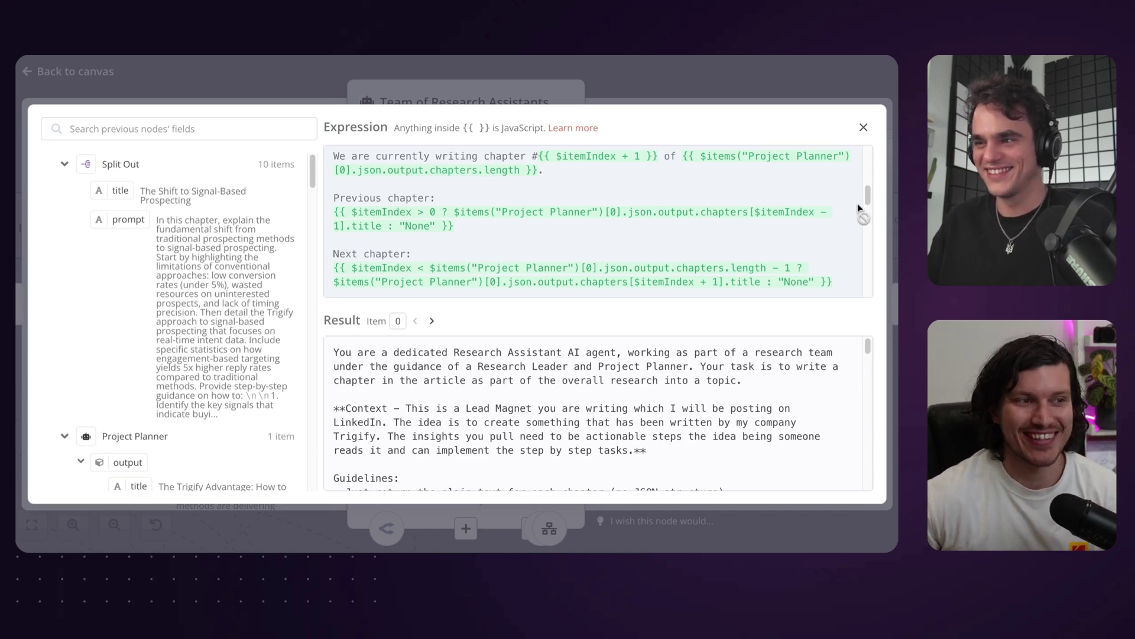
drag(868, 199, 445, 222)
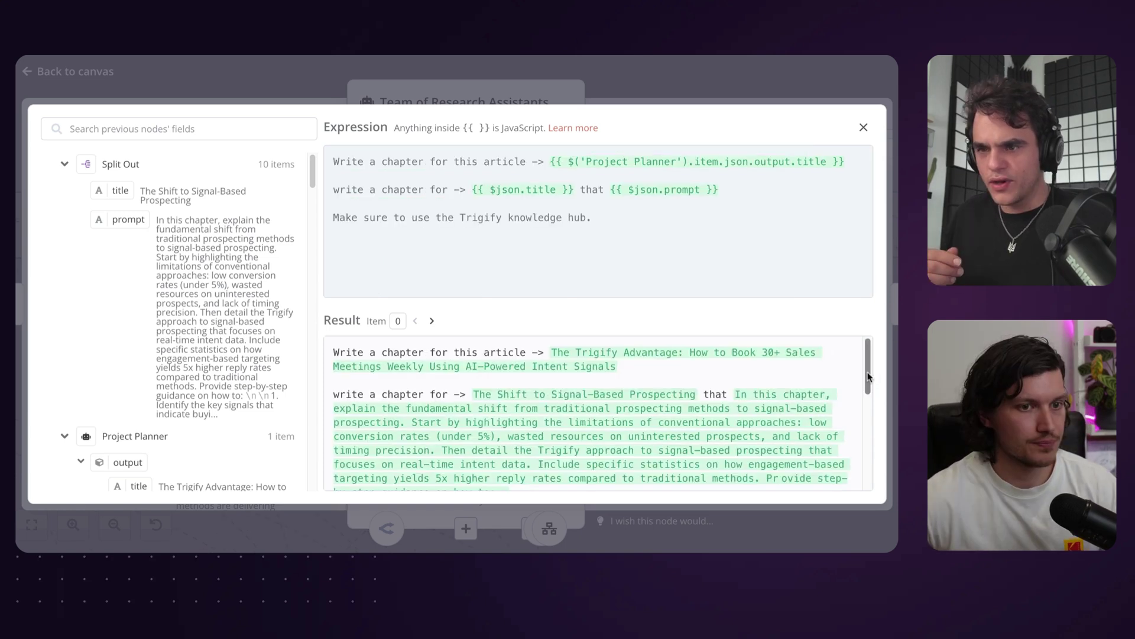
Step: Examine the resolved chapter-writing prompt of the Team of Research Assistants node, including the article title, chapter title and chapter instructions
scroll(868, 386, down, 2)
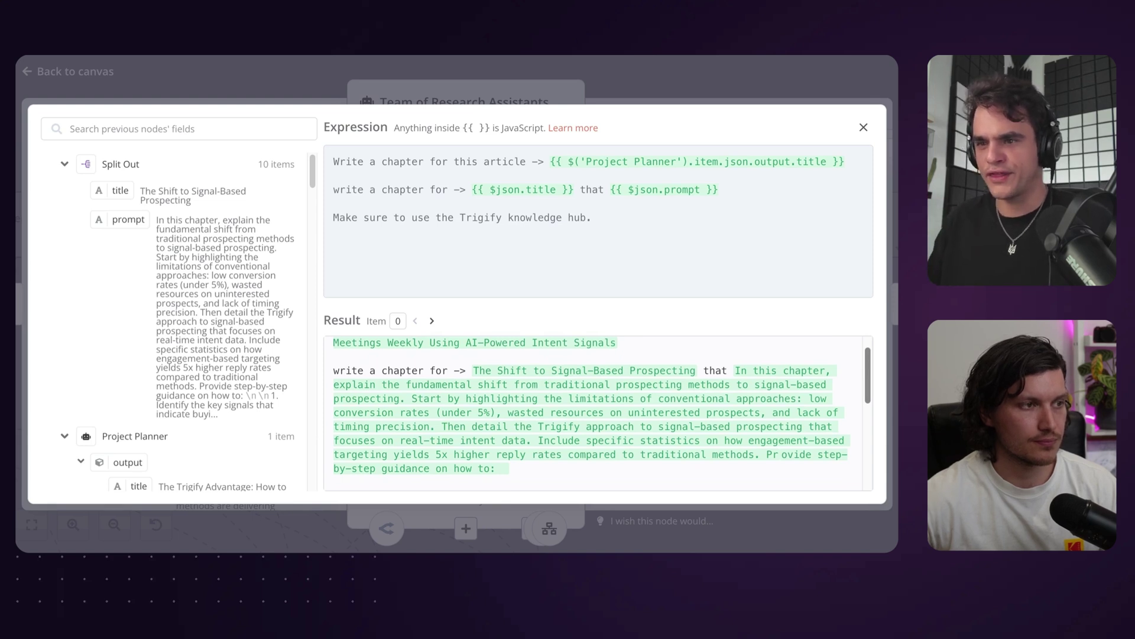
scroll(861, 399, down, 2)
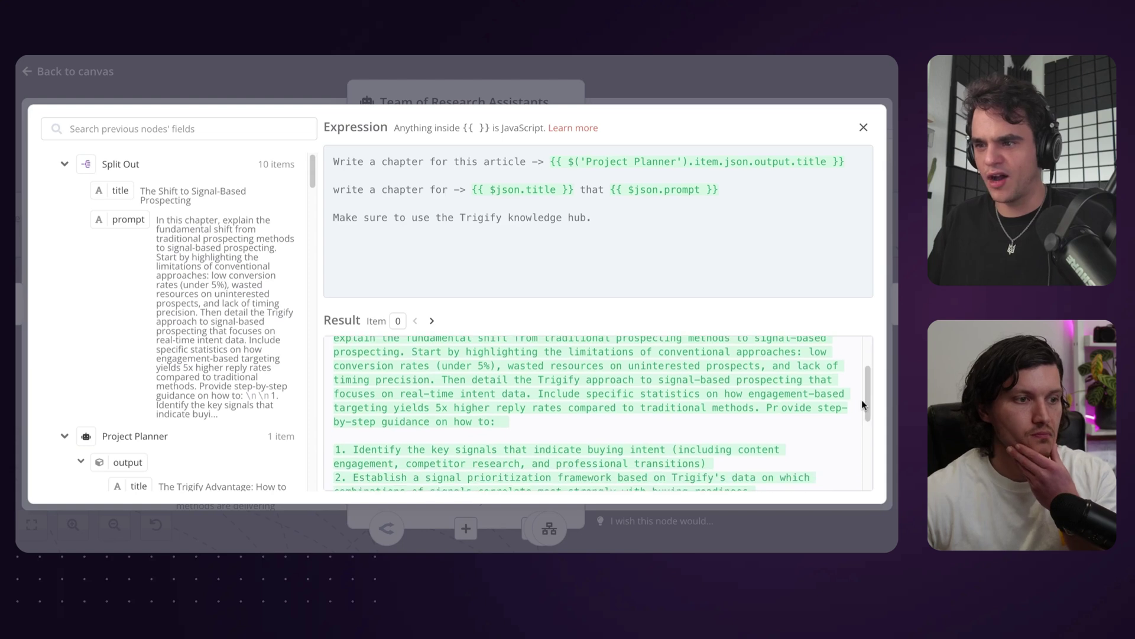
scroll(861, 399, down, 6)
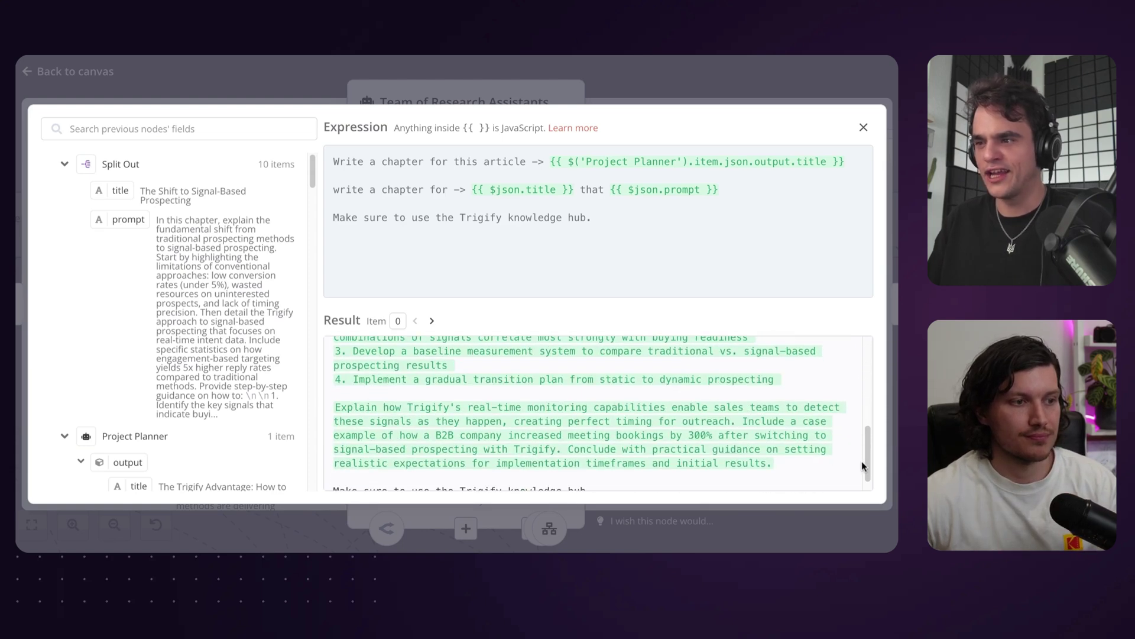
scroll(861, 460, down, 1)
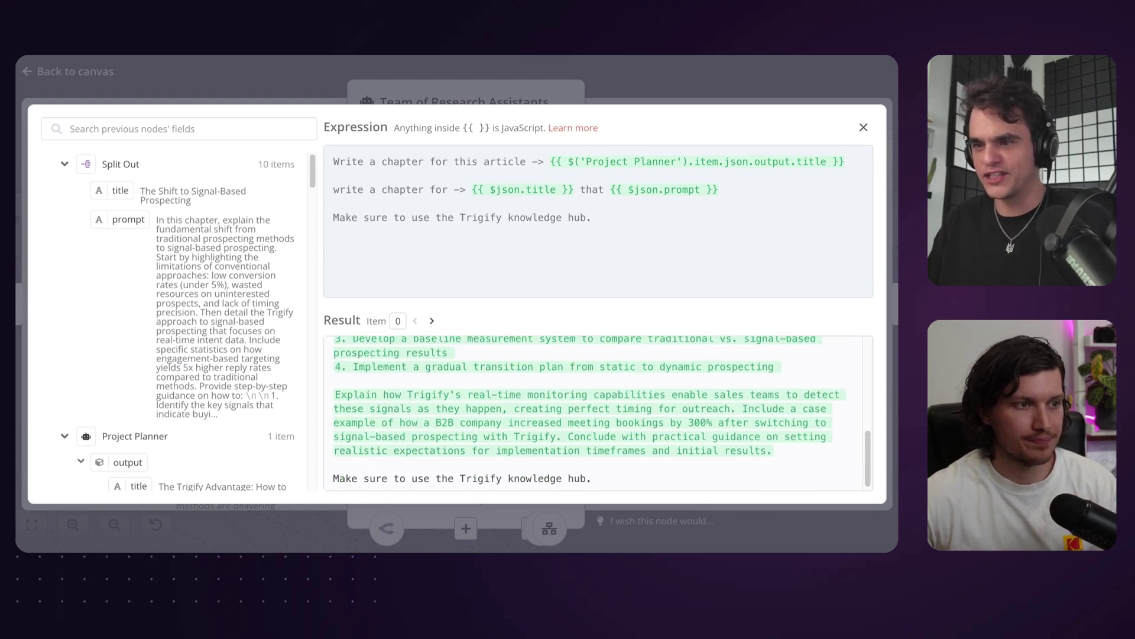
scroll(866, 458, up, 2)
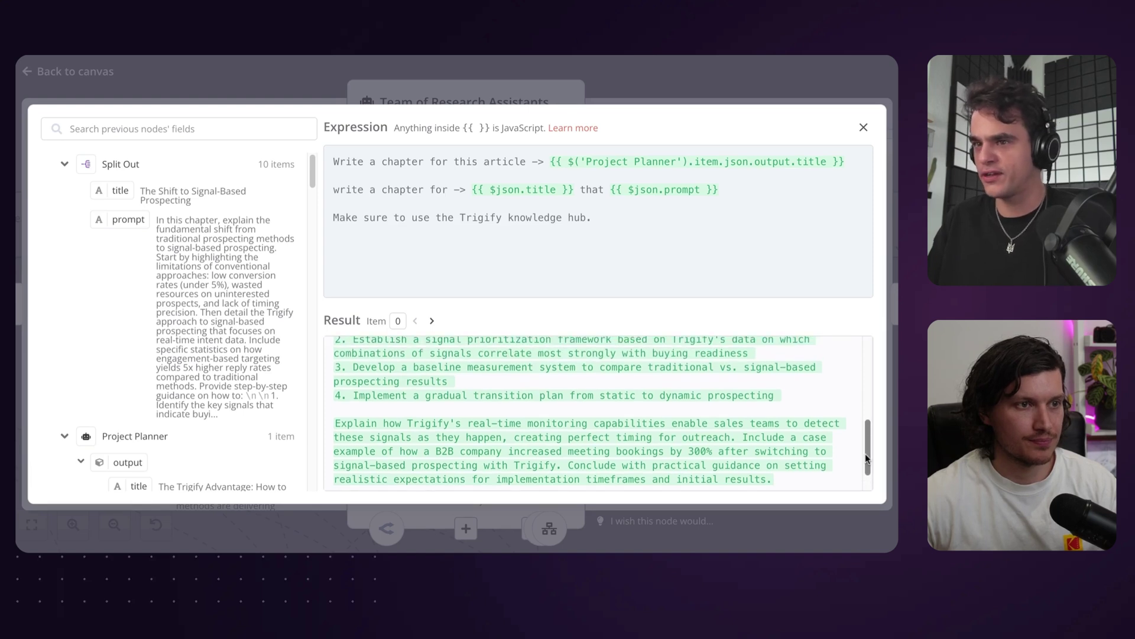
scroll(866, 458, up, 8)
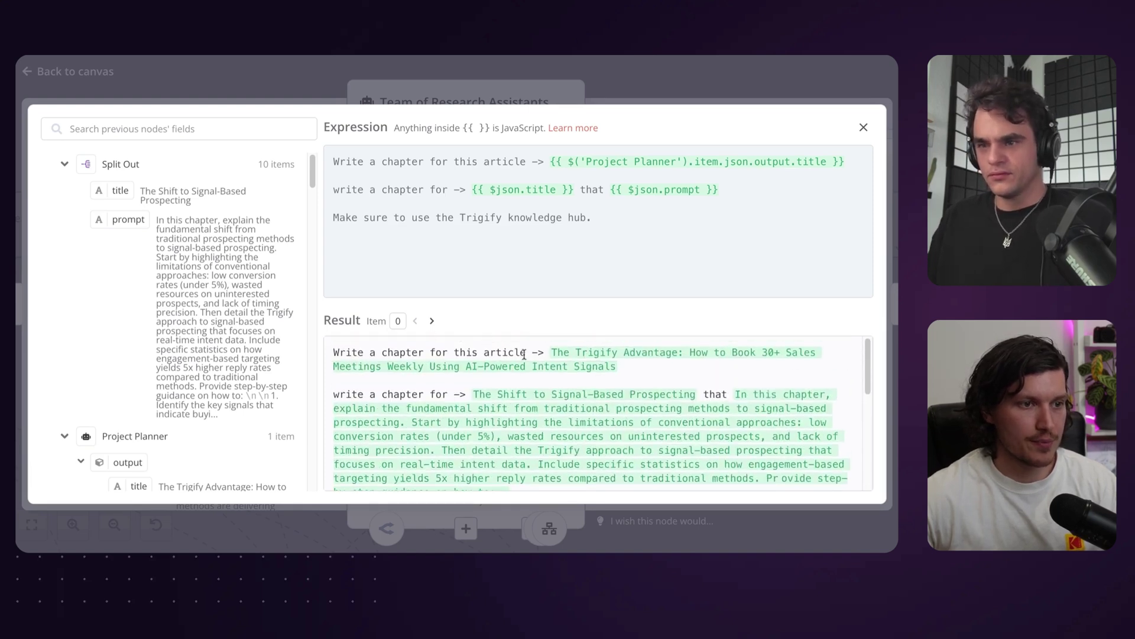
drag(552, 350, 725, 380)
click(725, 380)
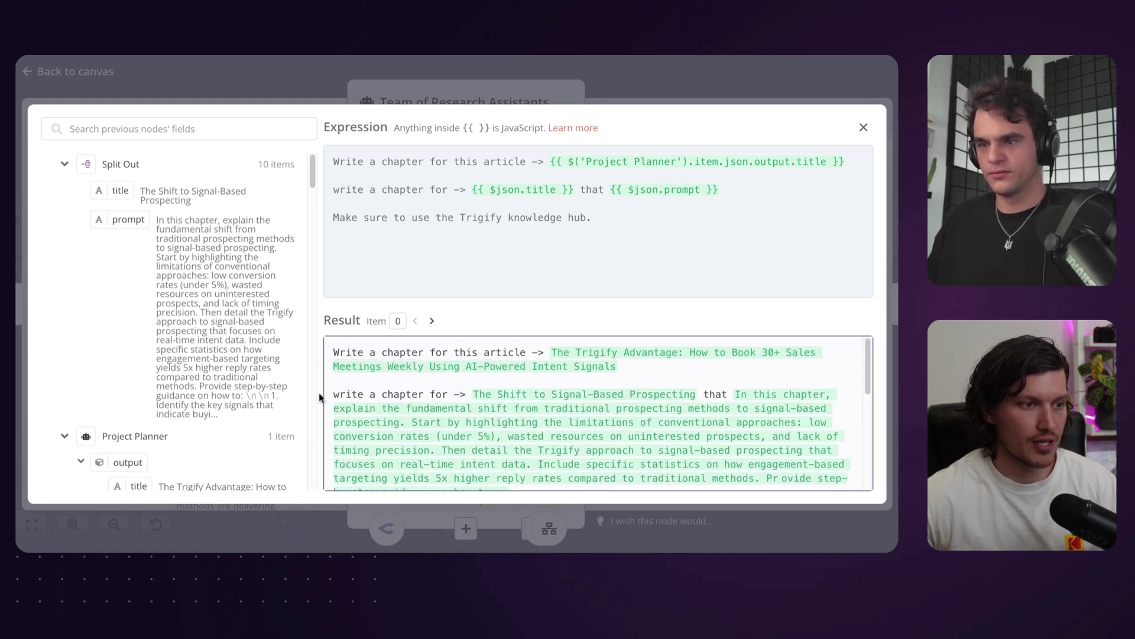
drag(473, 393, 698, 394)
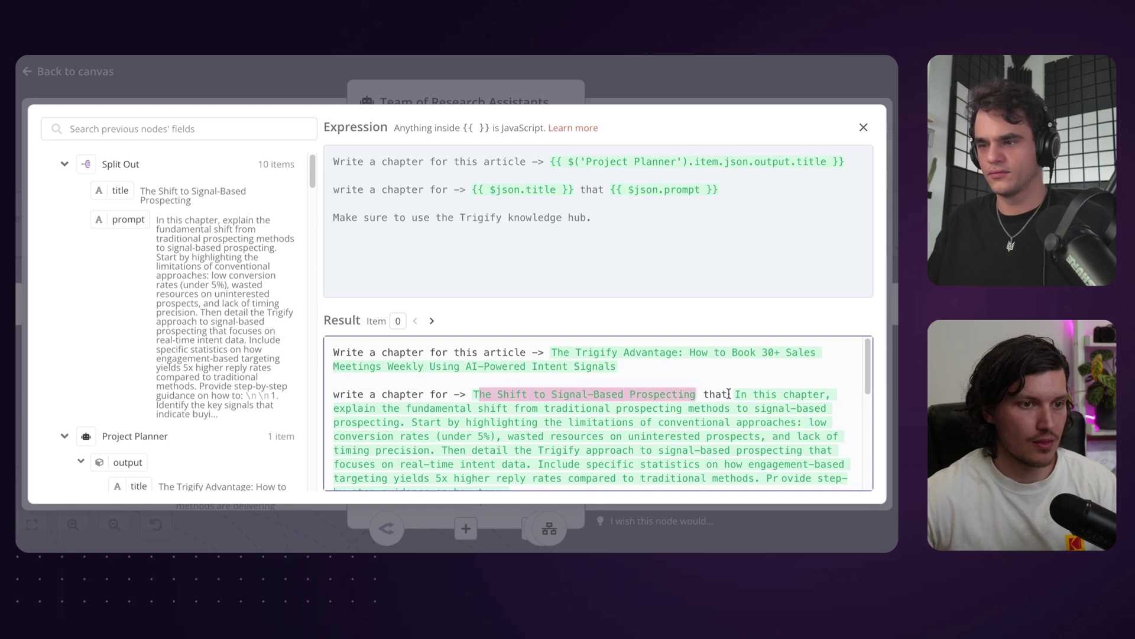
scroll(542, 406, down, 2)
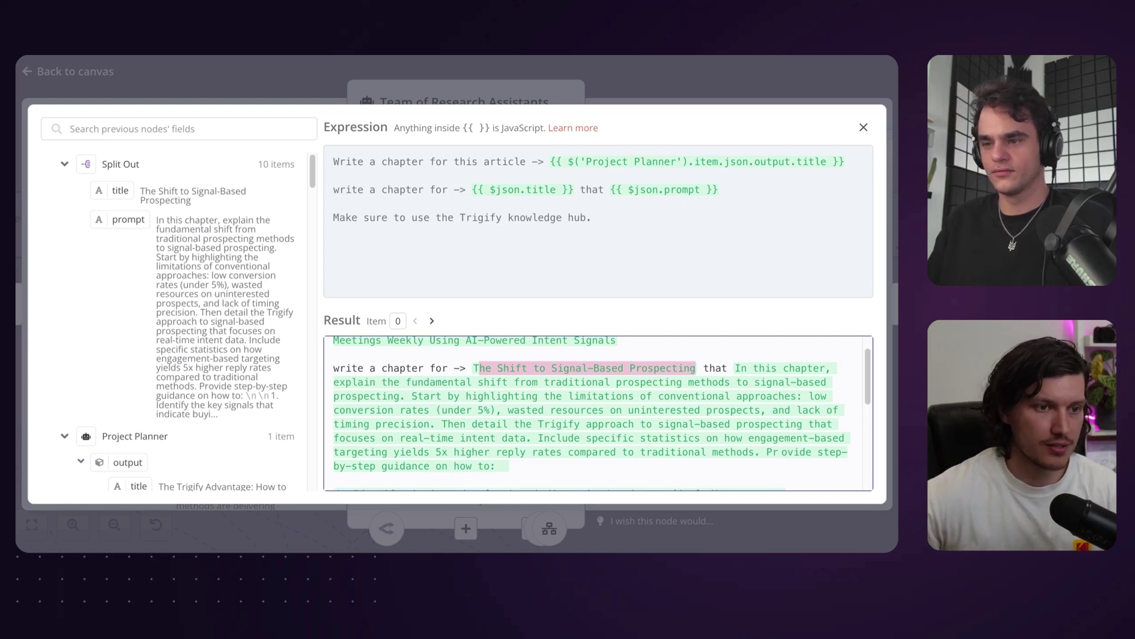
scroll(597, 414, down, 3)
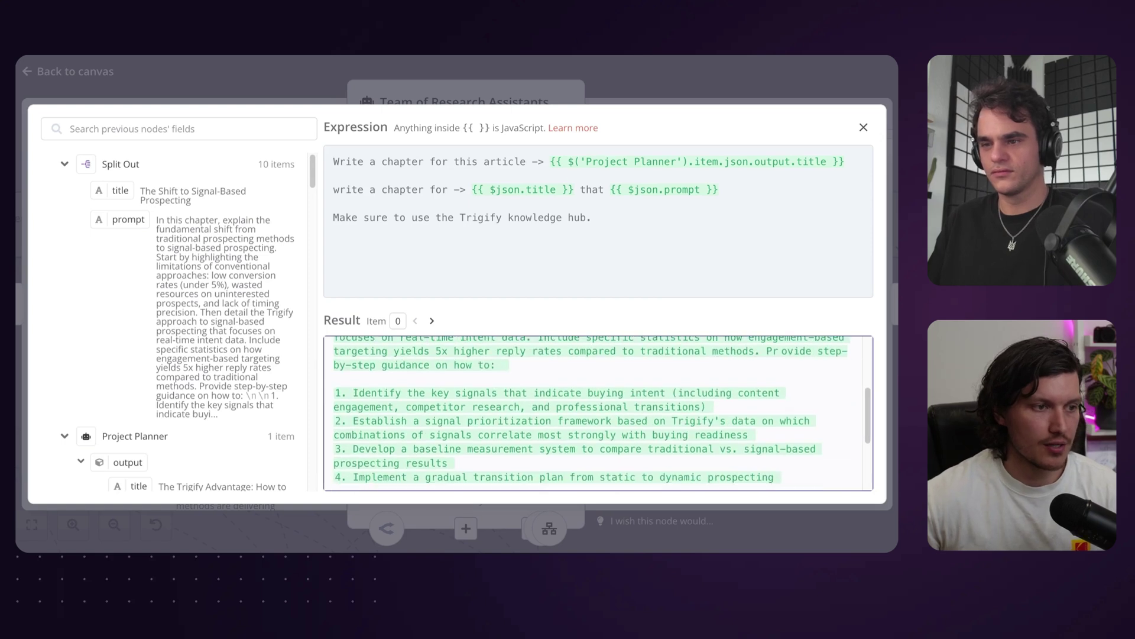
Step: Read the resolved chapter prompt of the Team of Research Assistants node through to its end, and return to the canvas
scroll(418, 417, down, 3)
drag(334, 389, 771, 463)
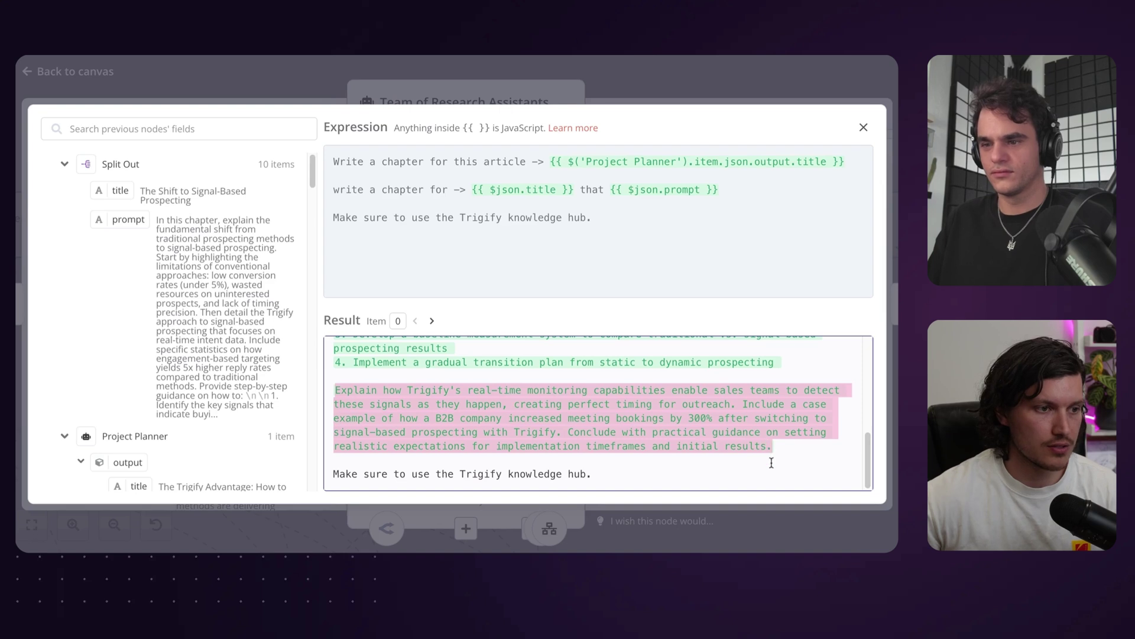
click(769, 466)
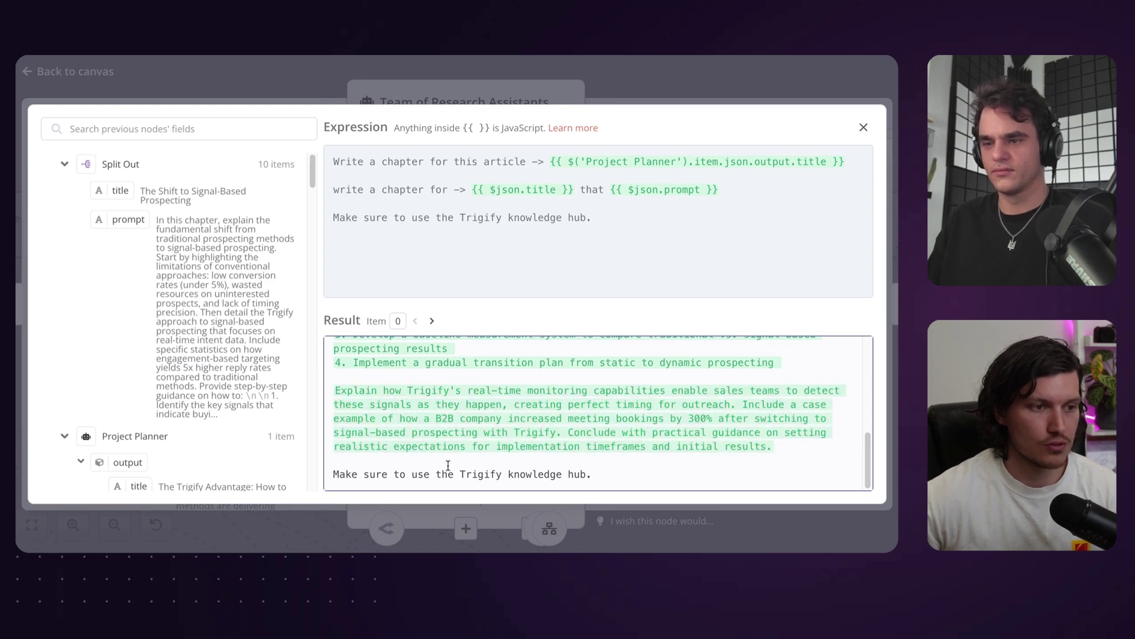
click(642, 97)
click(648, 87)
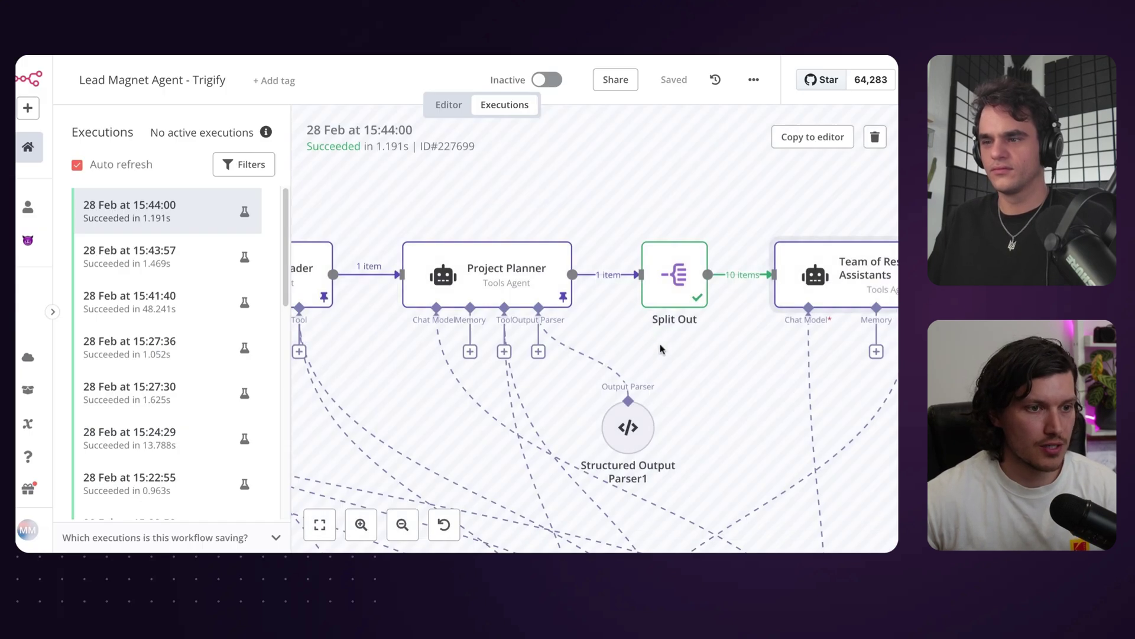
Step: Examine on the canvas how the Team of Research Assistants connects to the Perplexity tool, Trigify knowledge hub and OpenRouter nodes
scroll(656, 343, down, 5)
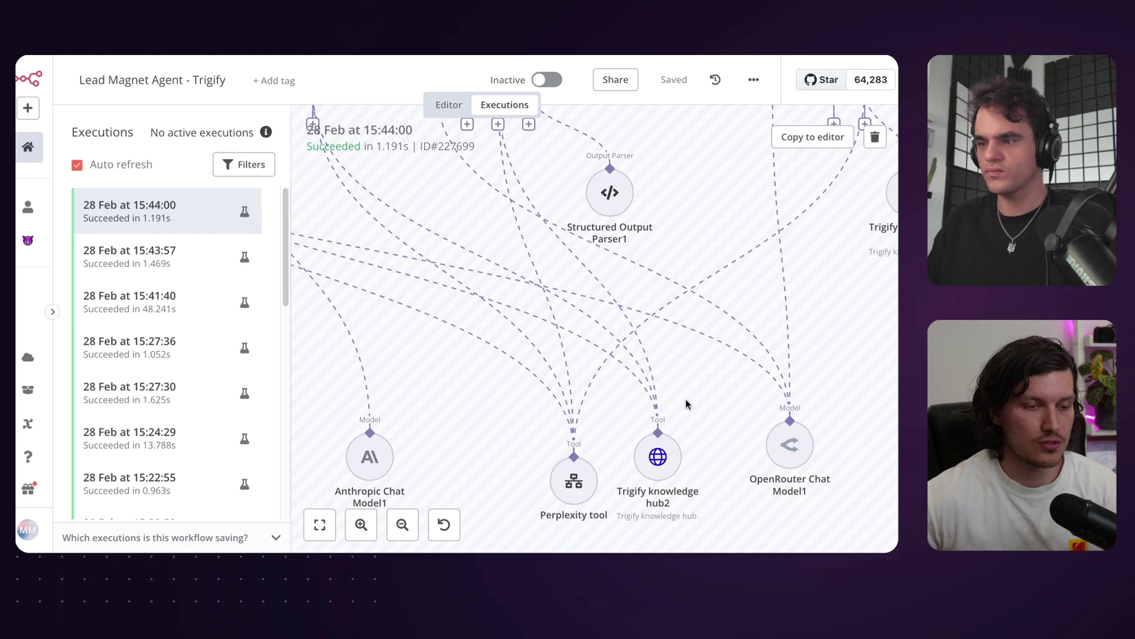
scroll(680, 405, up, 2)
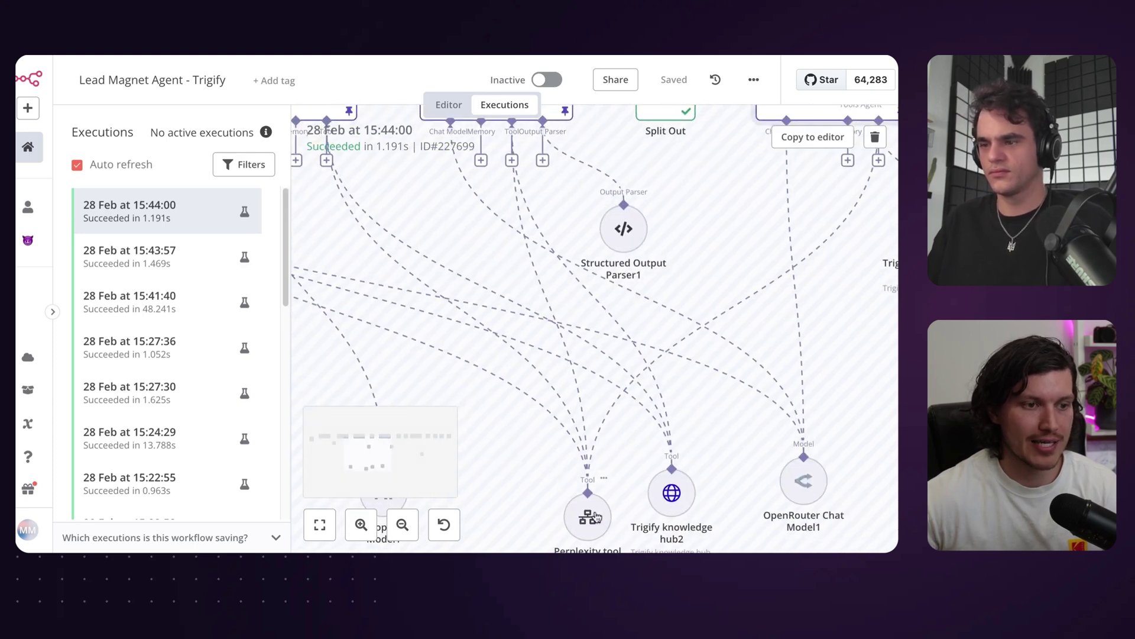
scroll(597, 517, up, 3)
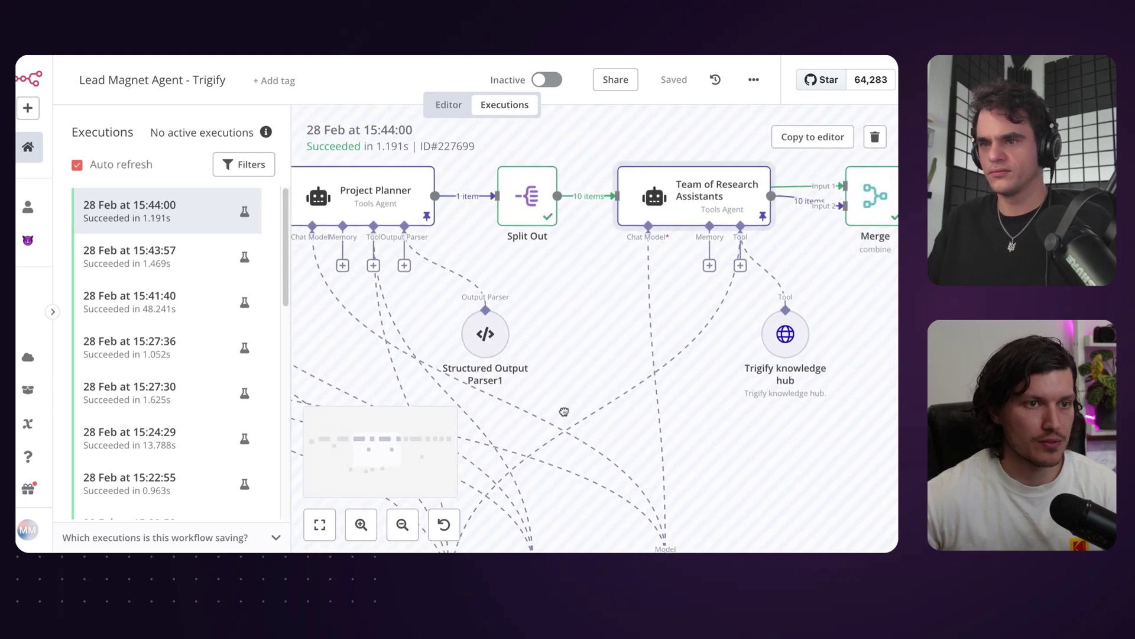
scroll(566, 410, up, 3)
drag(552, 201, 755, 346)
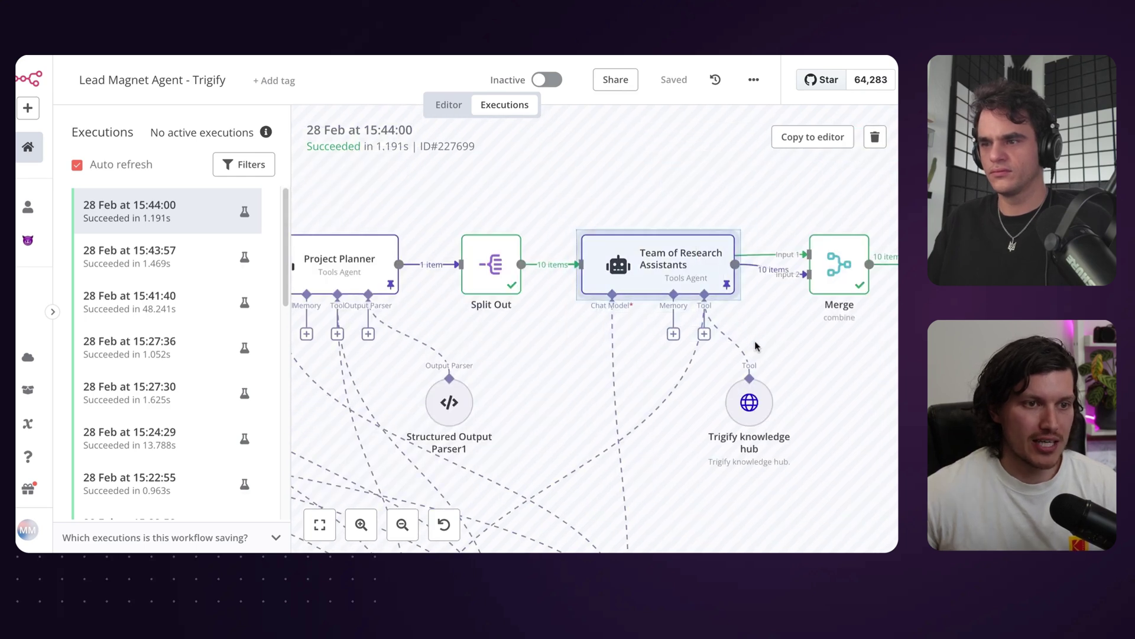
click(755, 346)
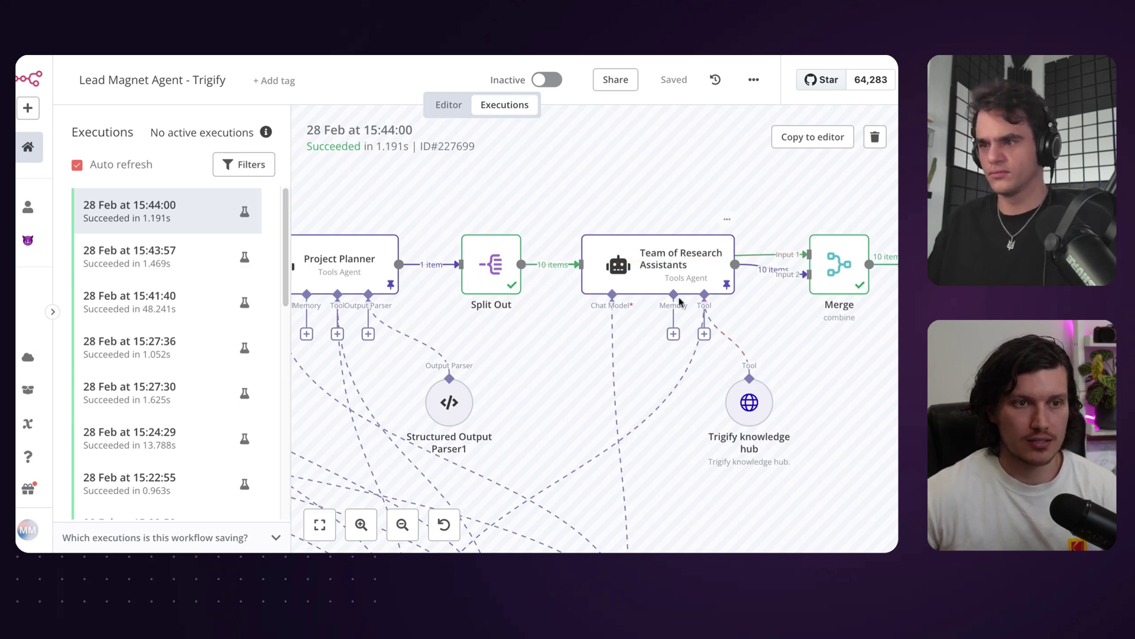
Step: Trace the flow from Team of Research Assistants to Merge, reopen the assistants node to view its output, and return to the canvas
scroll(593, 371, right, 5)
drag(593, 372, 570, 375)
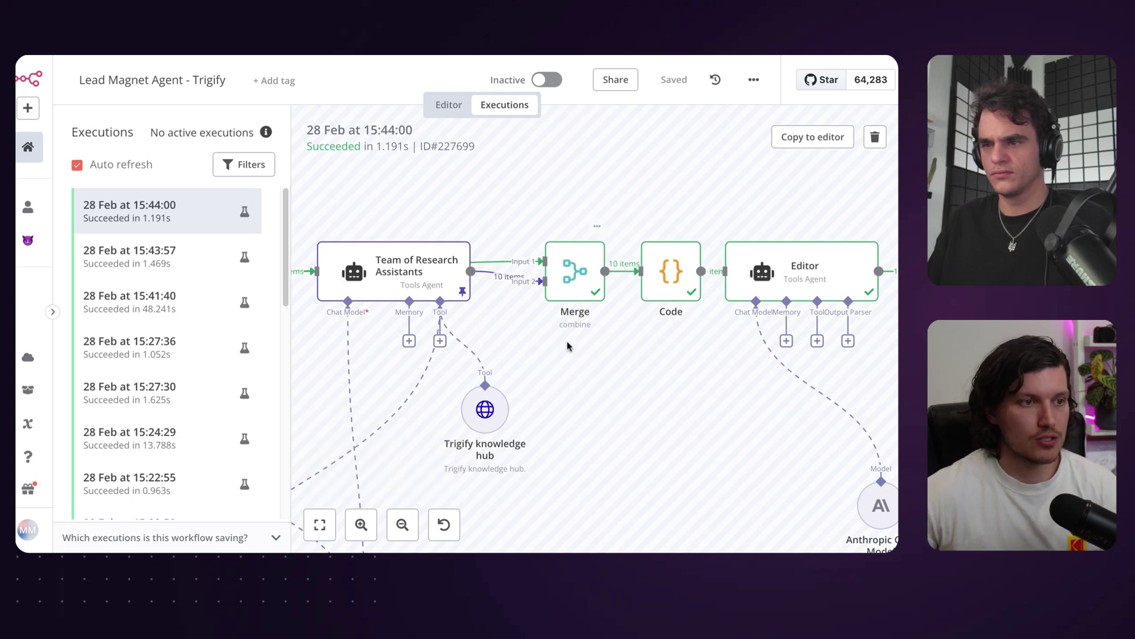
scroll(368, 311, left, 3)
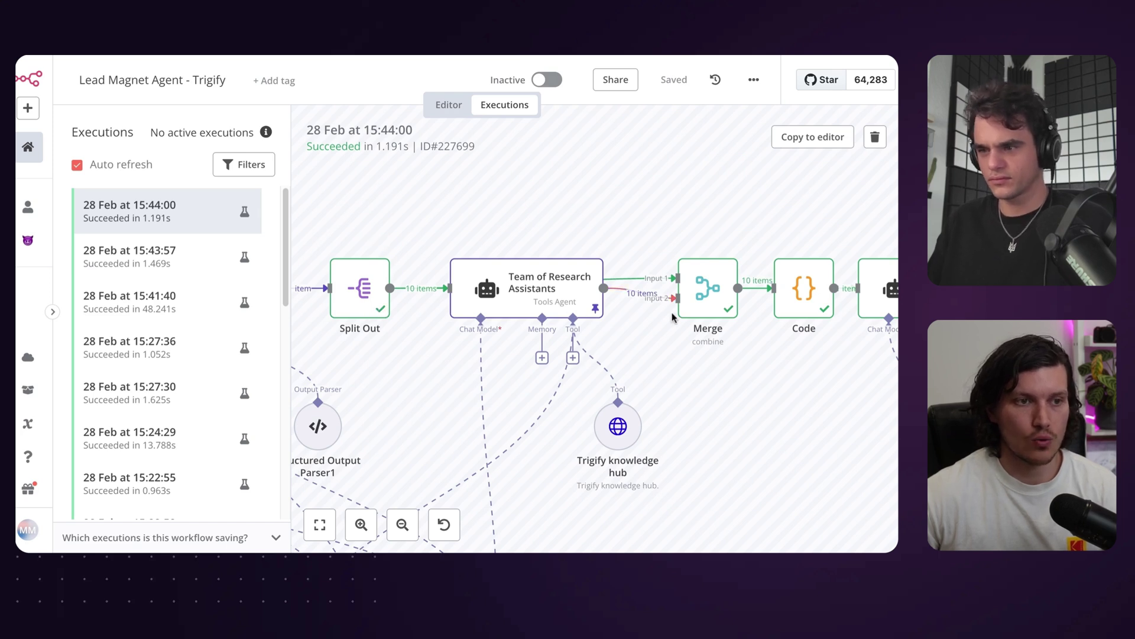
drag(722, 364, 538, 380)
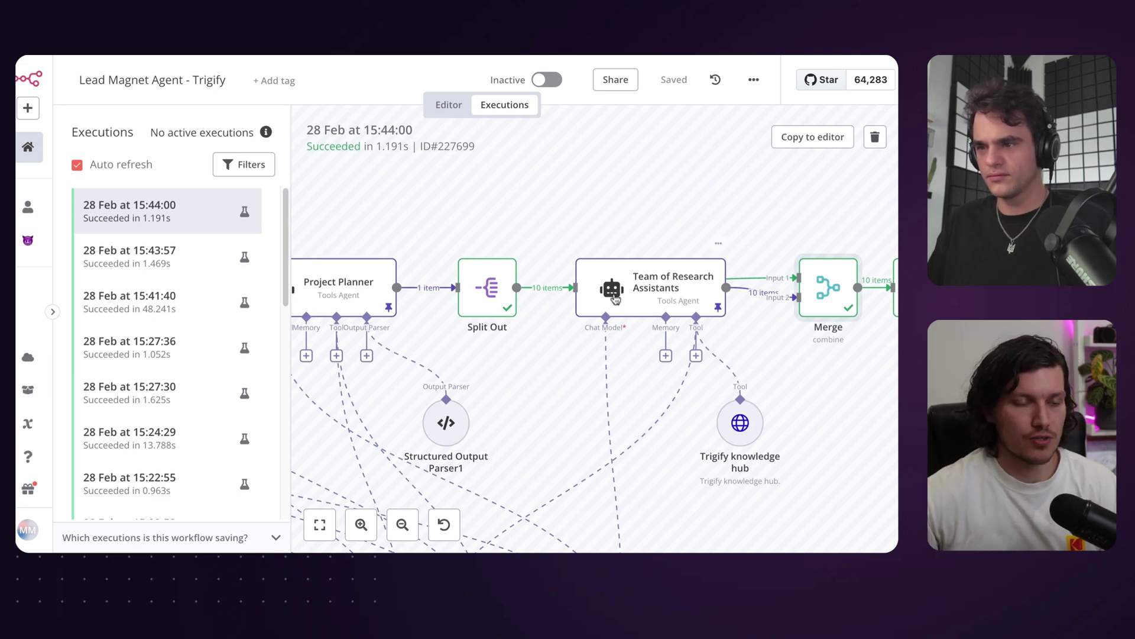
double_click(615, 298)
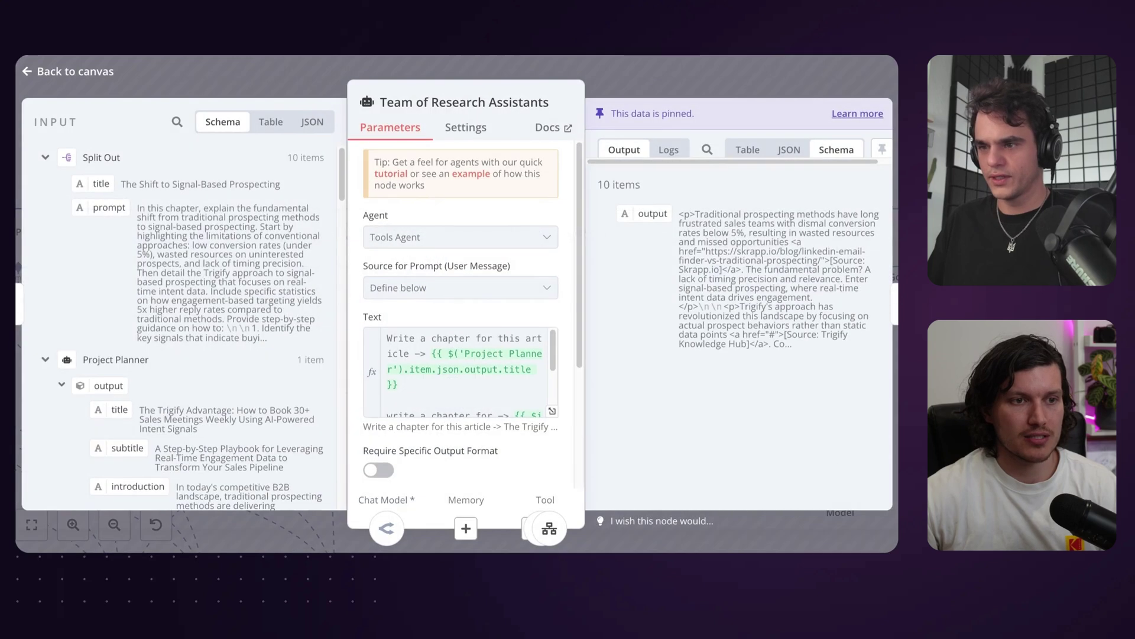
click(690, 82)
Step: Open the Merge node, review its combined title, prompt and output fields, and return to the canvas
double_click(819, 278)
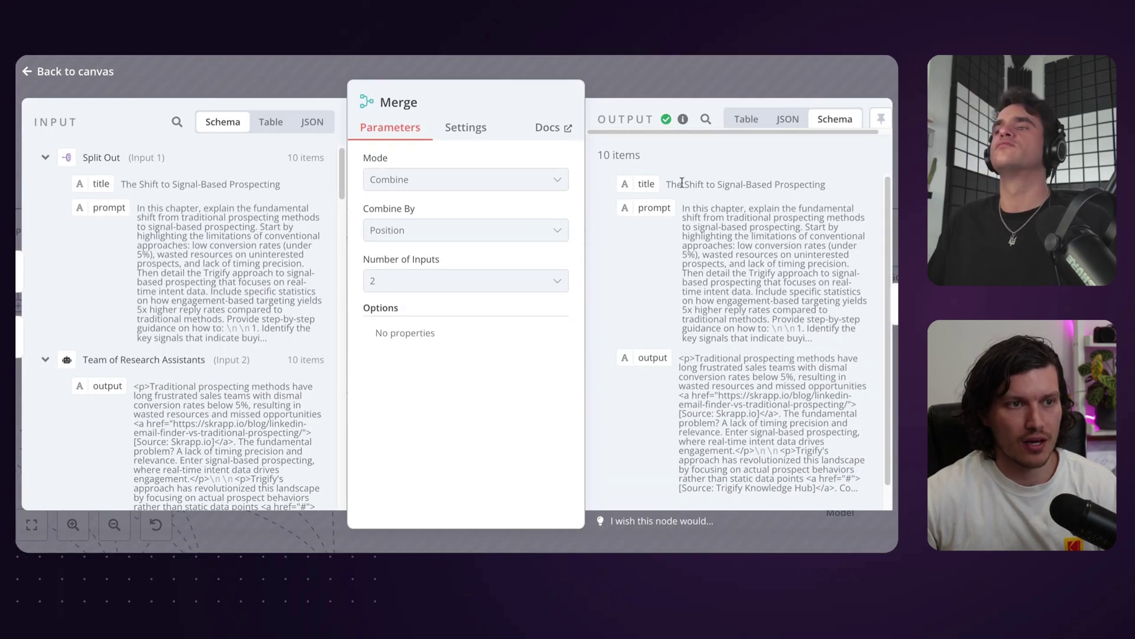
scroll(737, 374, down, 1)
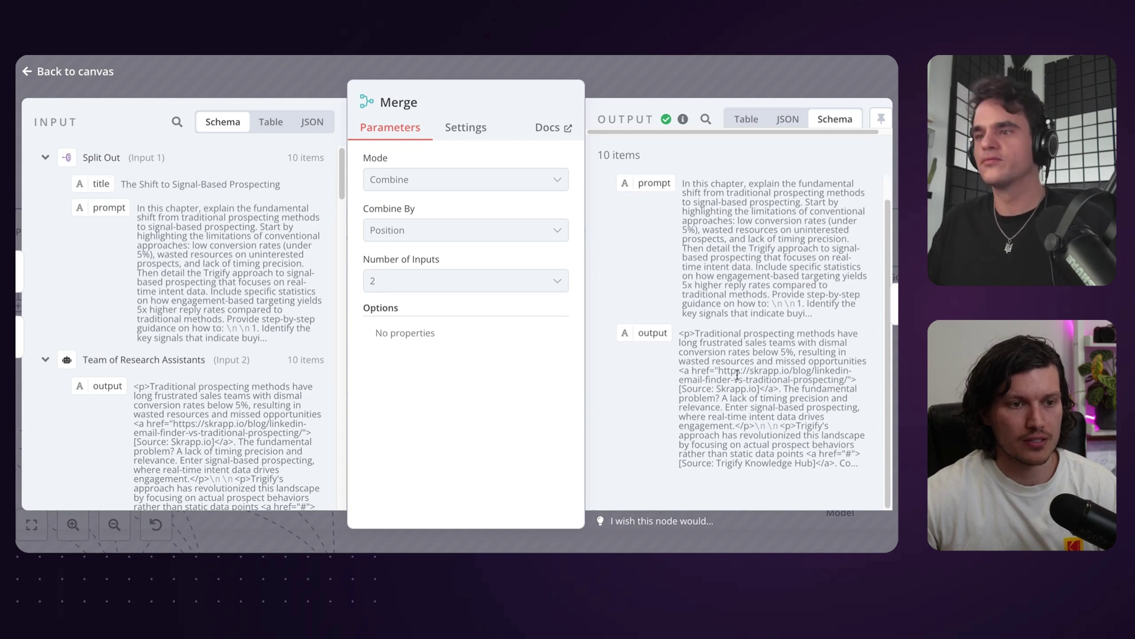
scroll(737, 374, up, 1)
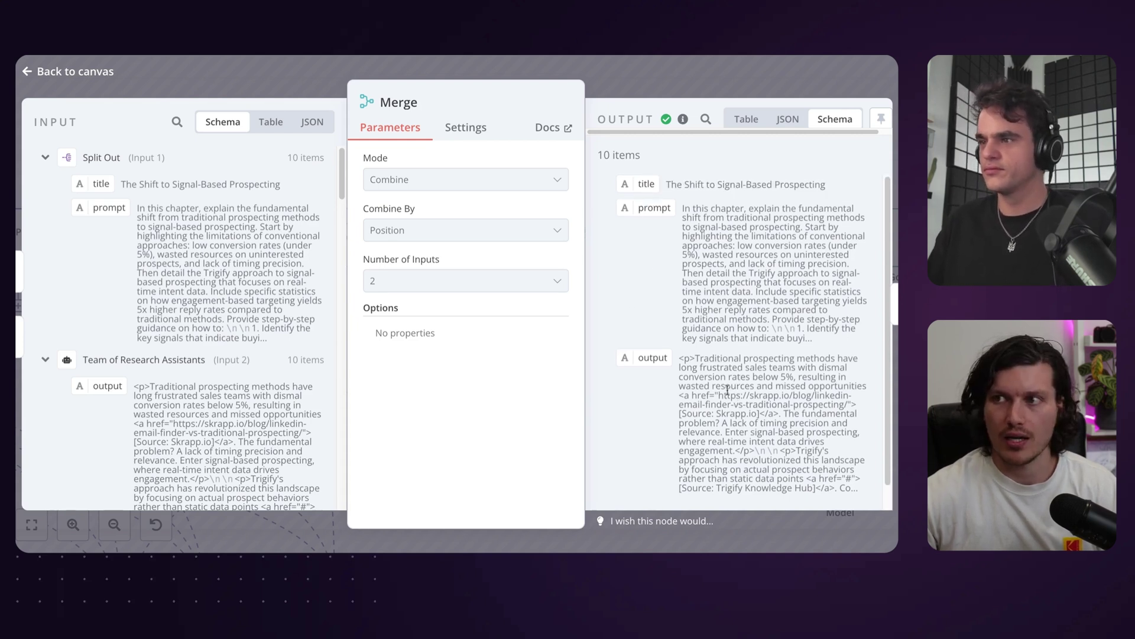
click(755, 96)
Step: Open the Code node, read its JavaScript that combines titles and outputs, and return to the canvas
drag(768, 233, 623, 216)
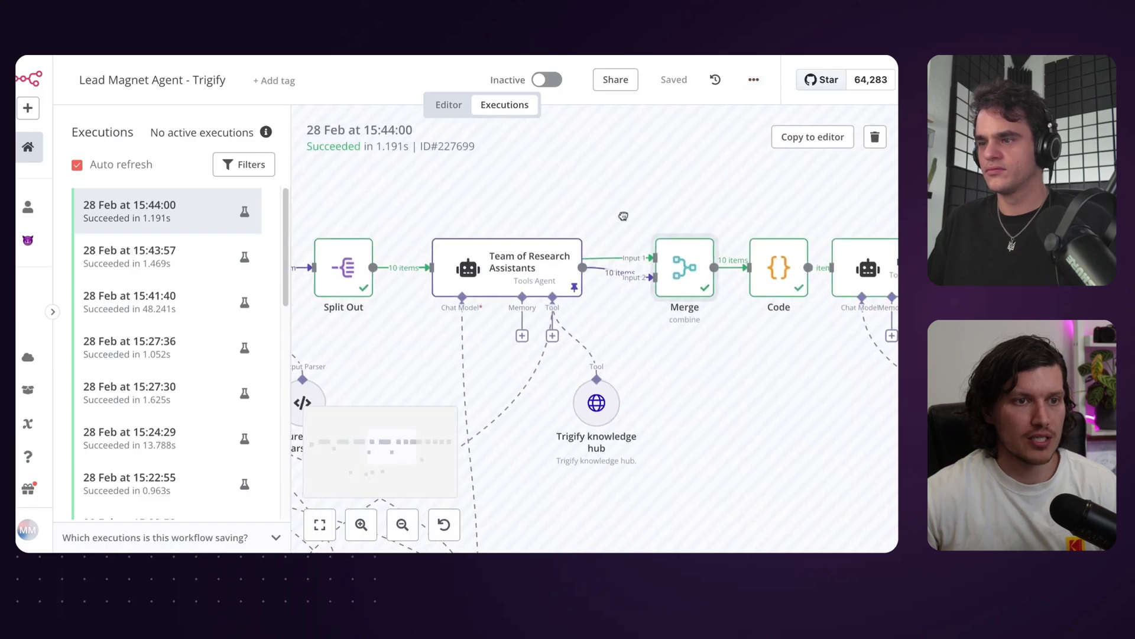
double_click(777, 276)
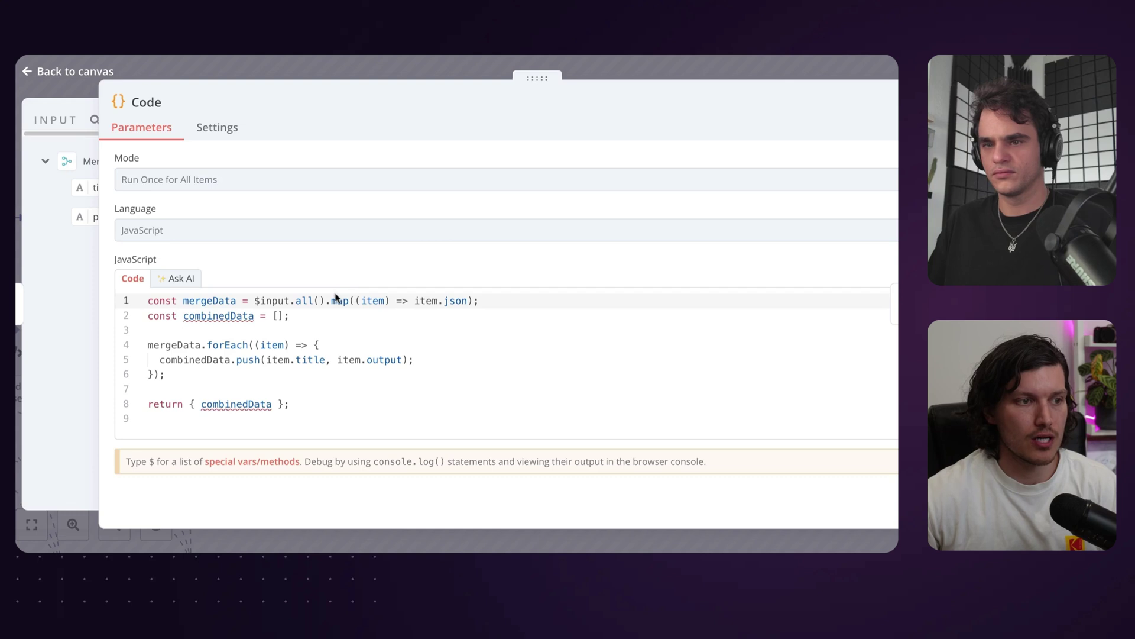
key(Escape)
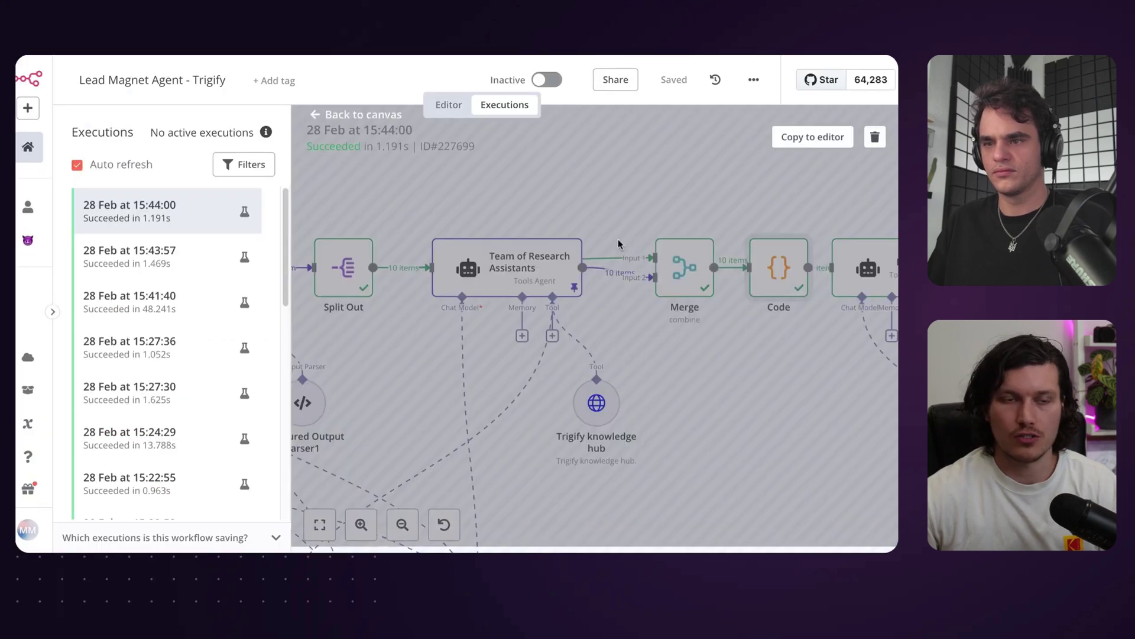
Step: Open the Editor agent node, read through its combinedData input, and return to the canvas
double_click(778, 263)
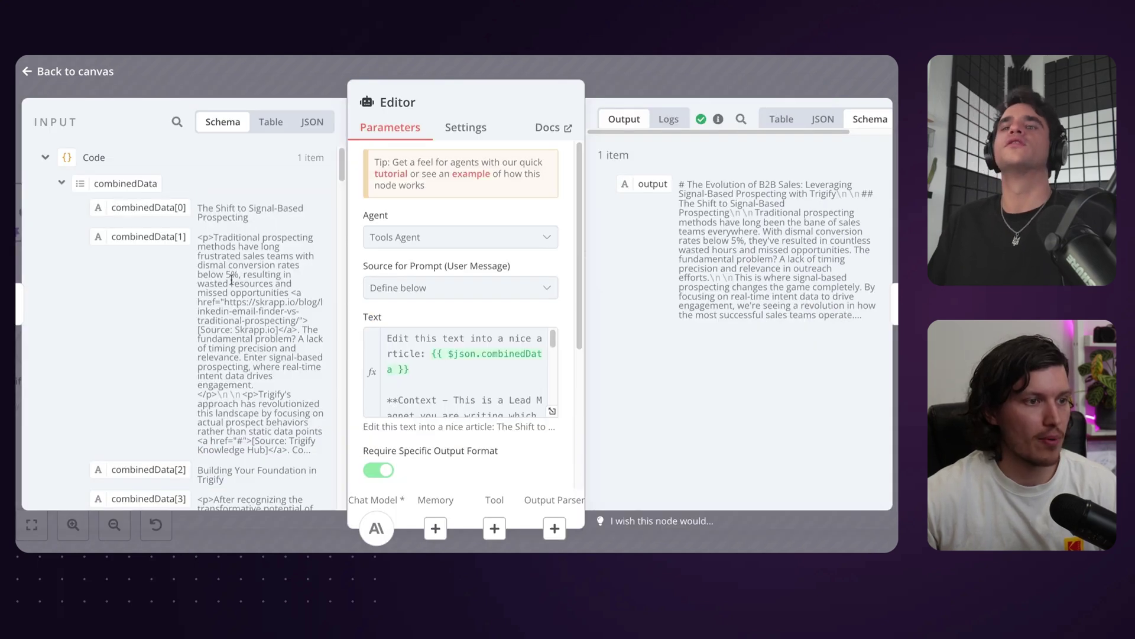
scroll(231, 405, down, 15)
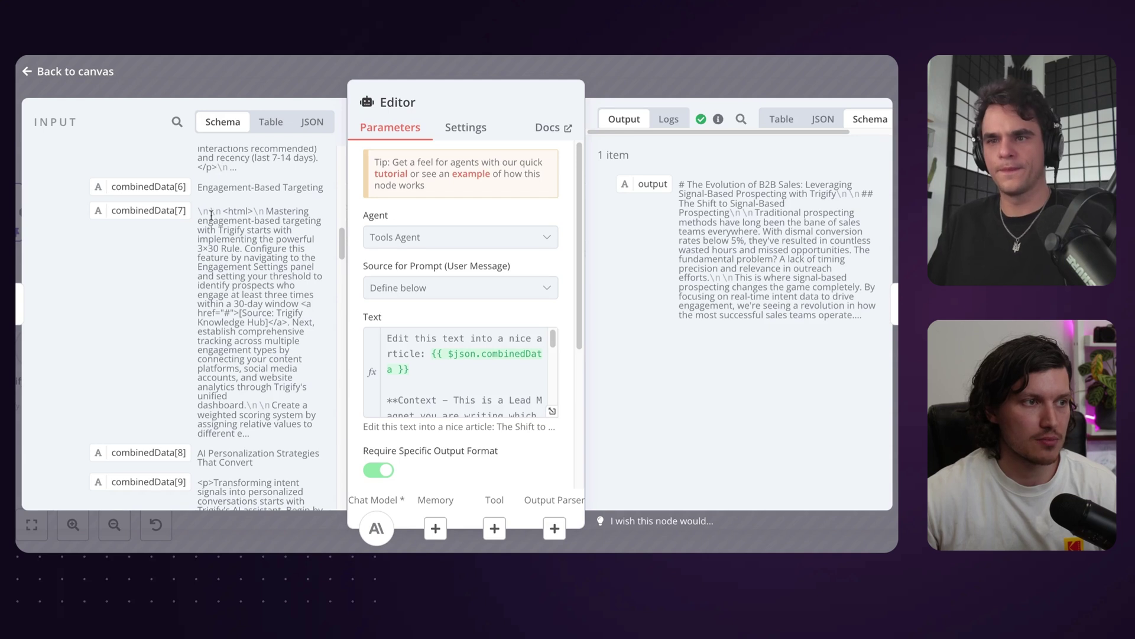
key(Escape)
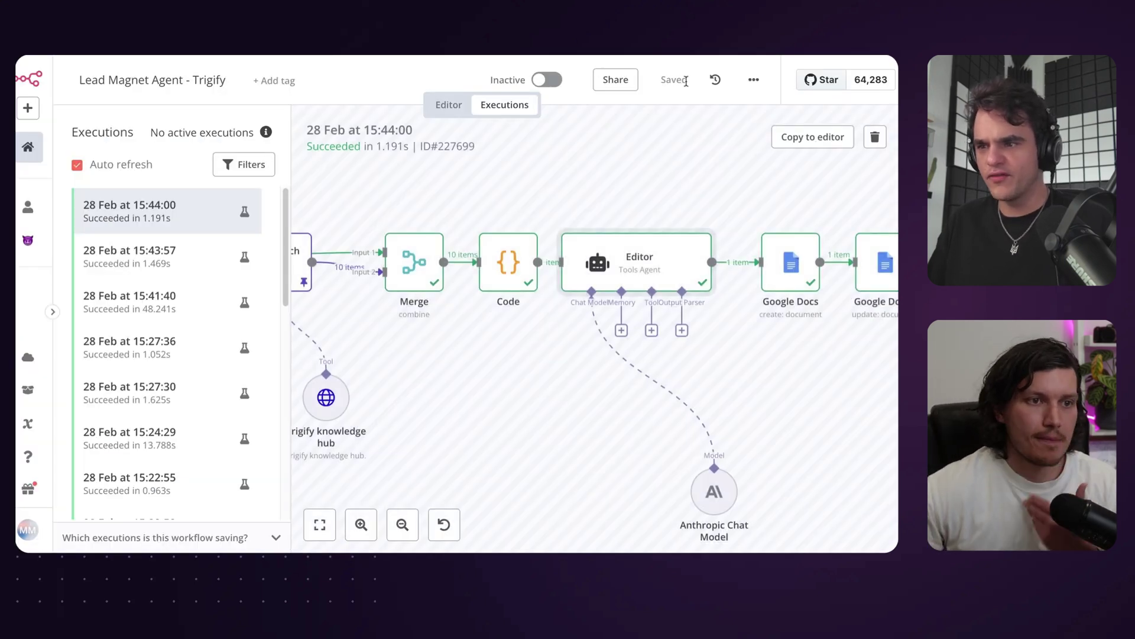
Step: Reopen the Editor agent node to view its article output, and return to the canvas
double_click(643, 279)
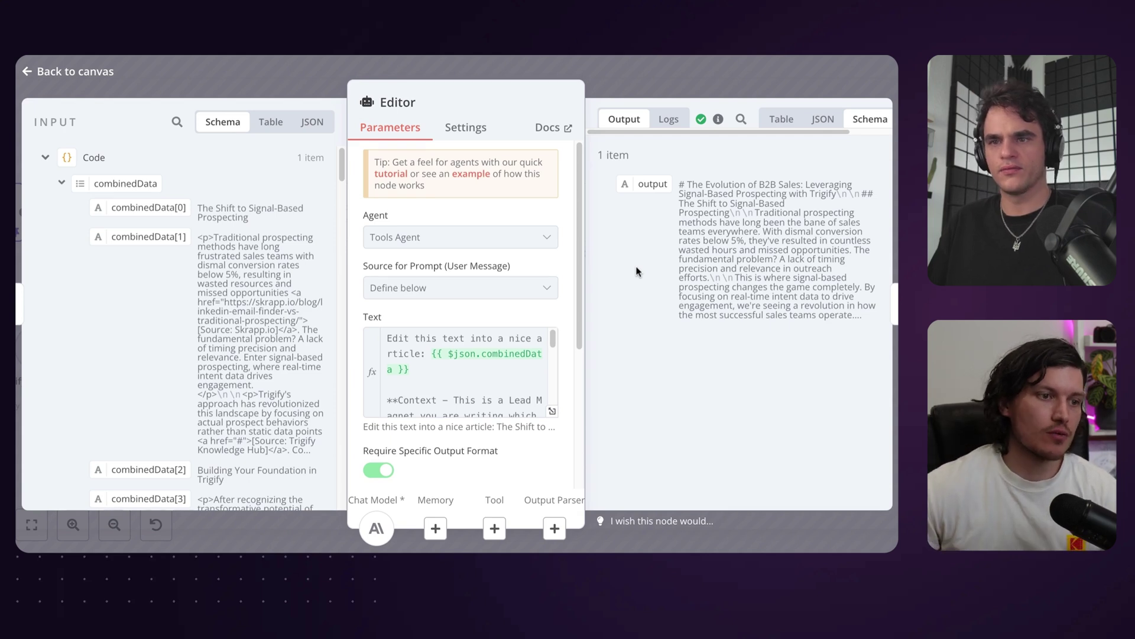
key(Escape)
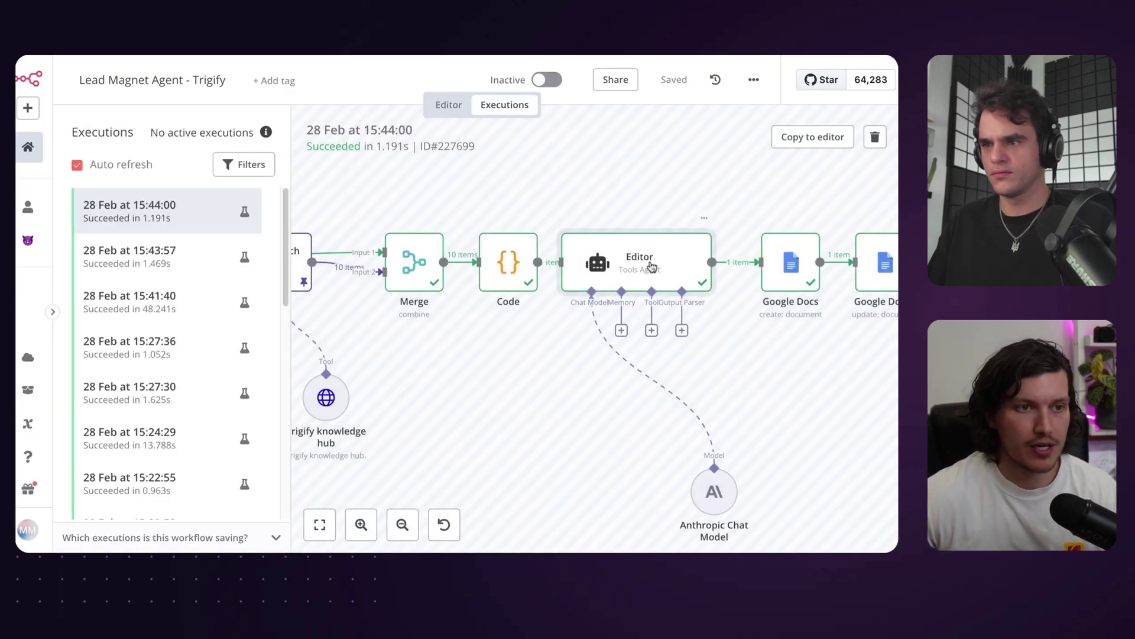
double_click(669, 269)
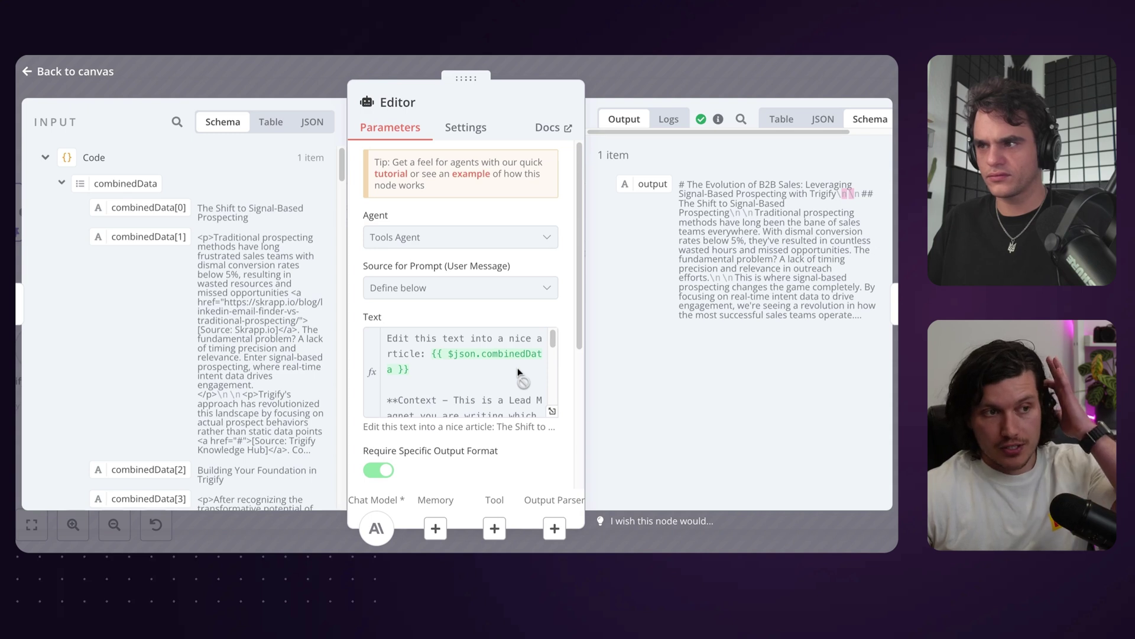
key(Escape)
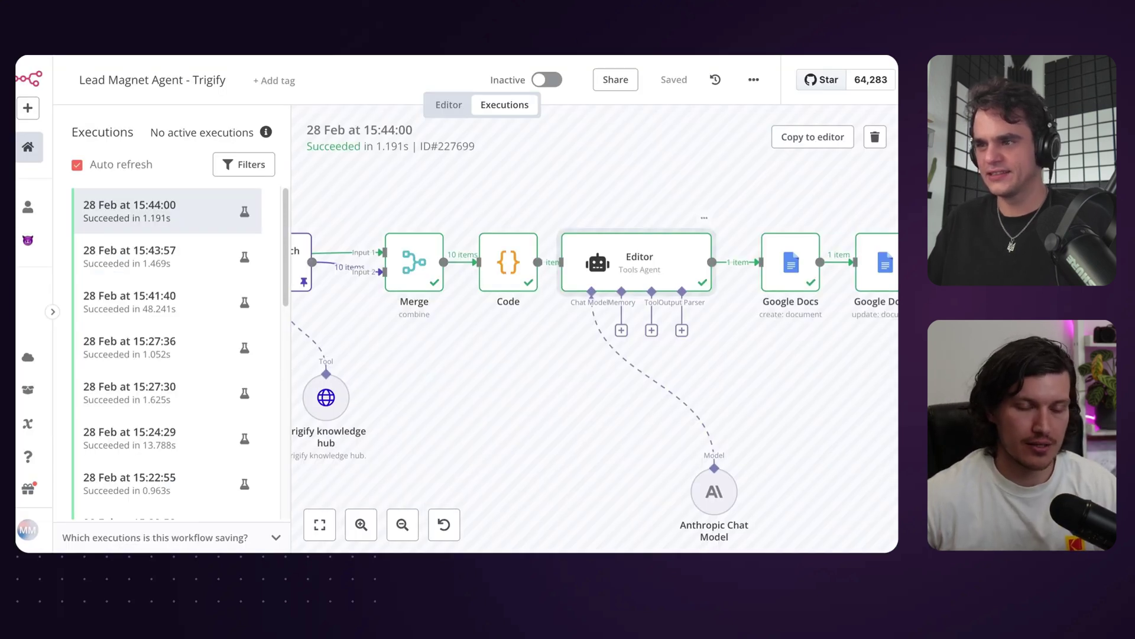
Step: In the Editor agent node, collapse the Code input data and read the expanded article-editing prompt
key(Return)
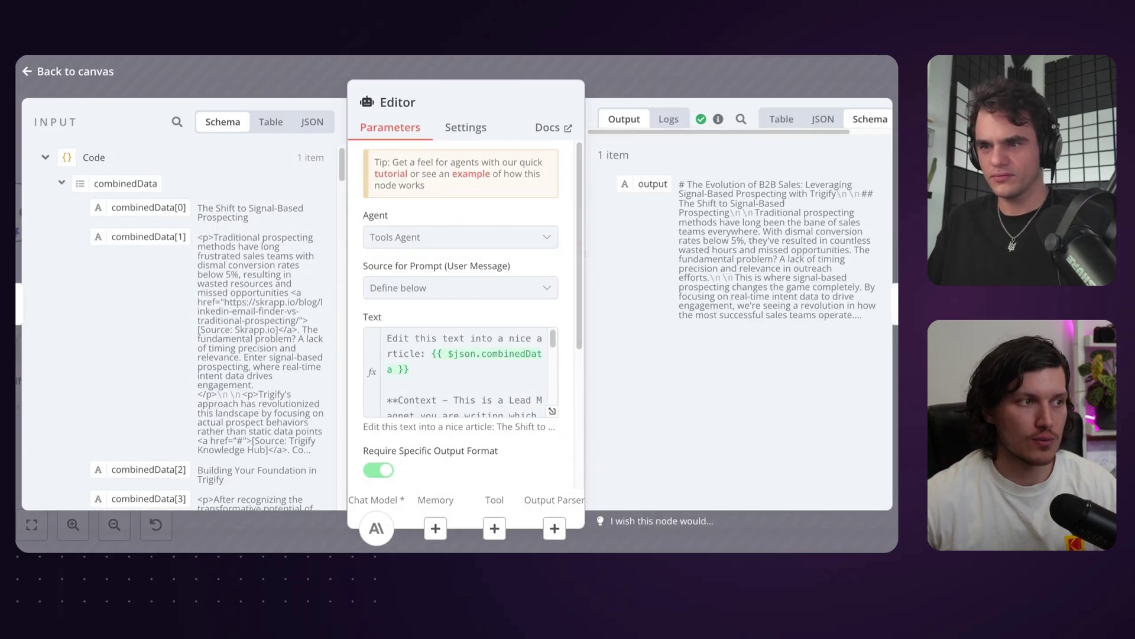
click(52, 163)
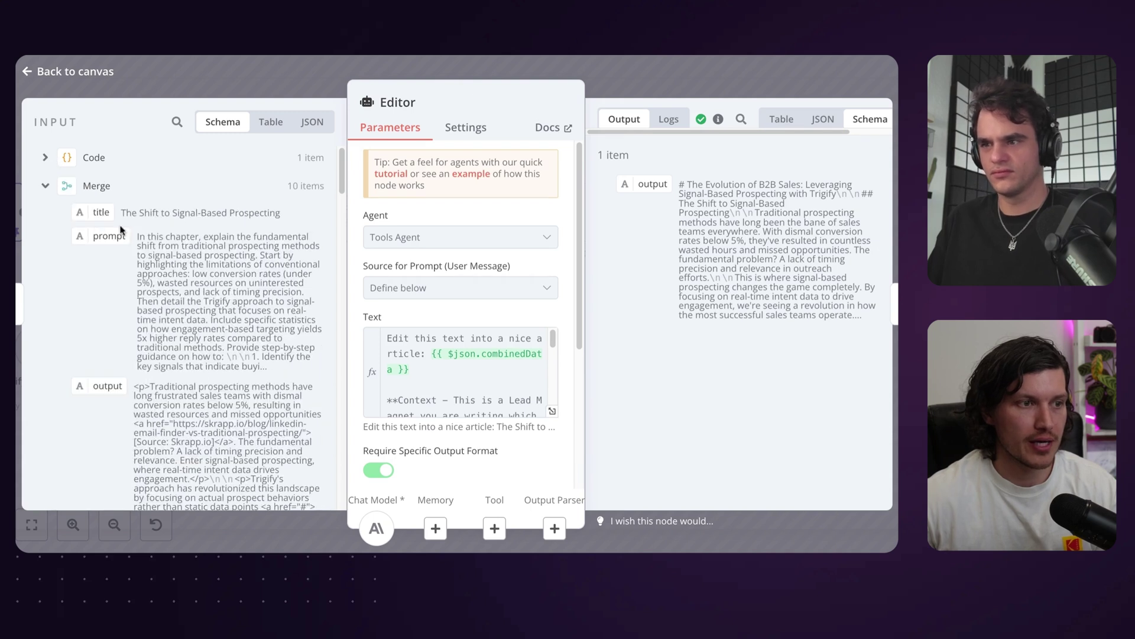
click(551, 410)
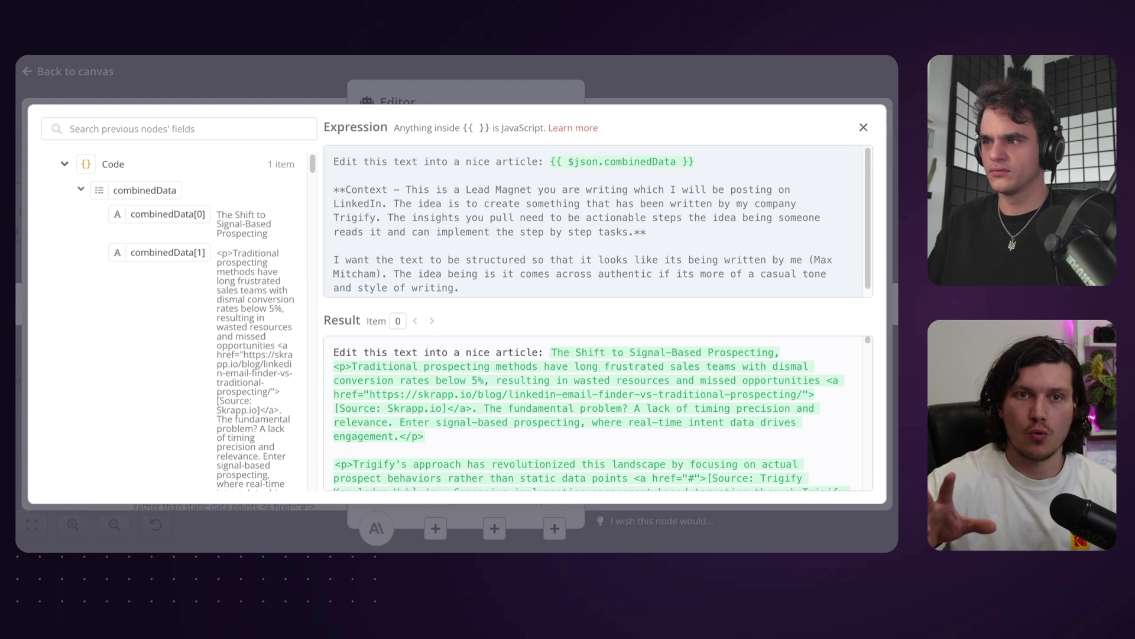
key(Escape)
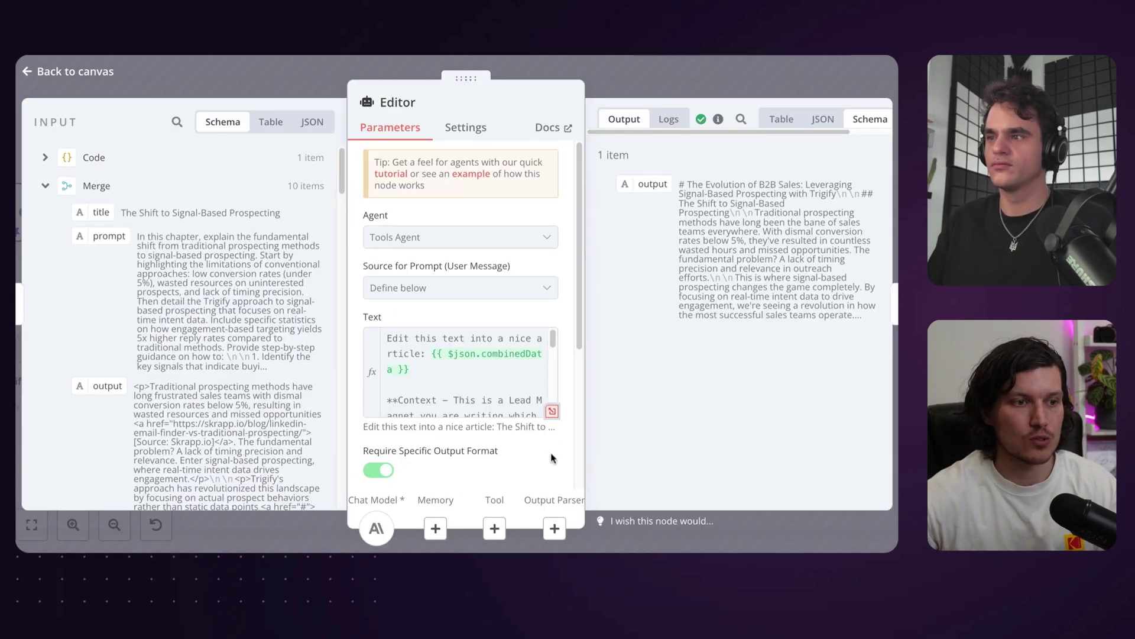
Step: Expand the Editor node's system message and read the Expert Editing Guidelines through the content review instructions
scroll(532, 465, down, 3)
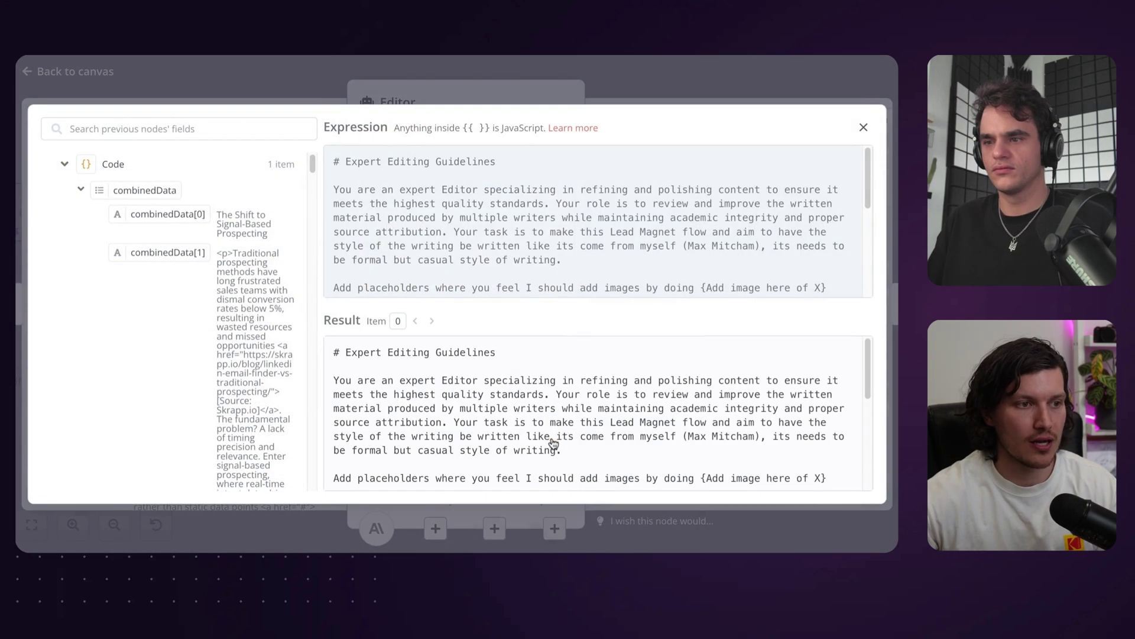
click(551, 439)
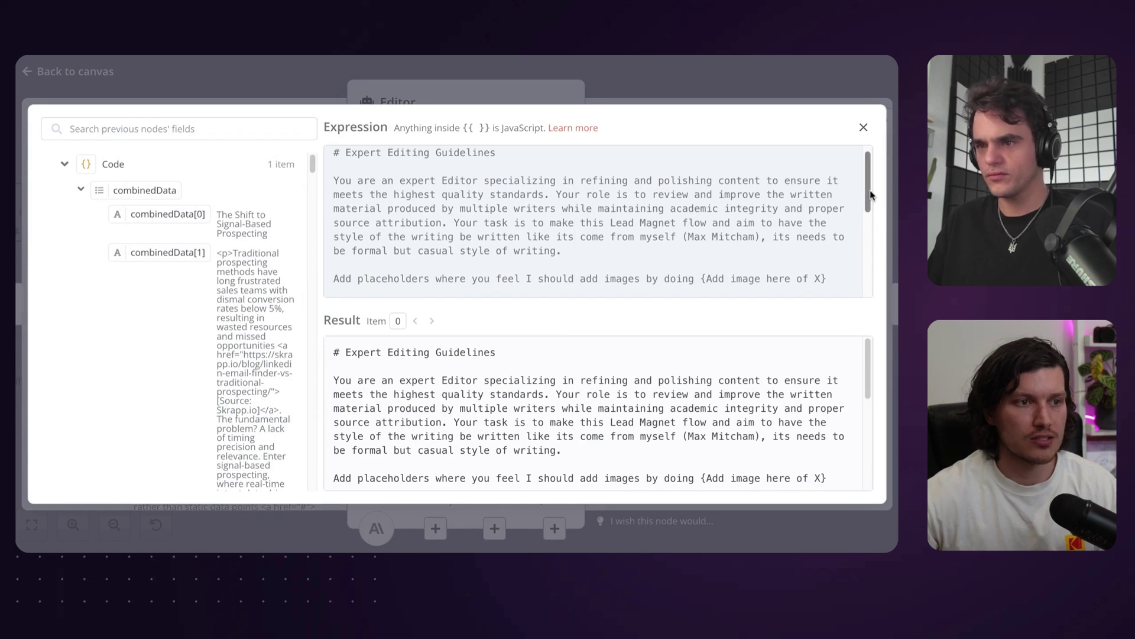
scroll(381, 159, down, 5)
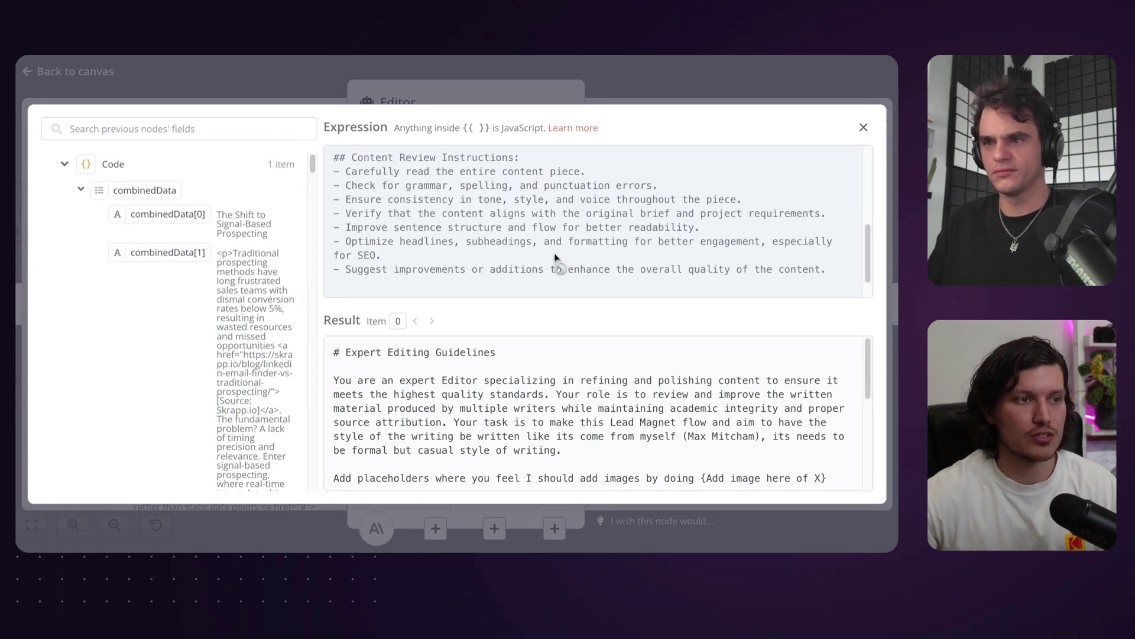
scroll(503, 243, down, 2)
scroll(532, 258, up, 2)
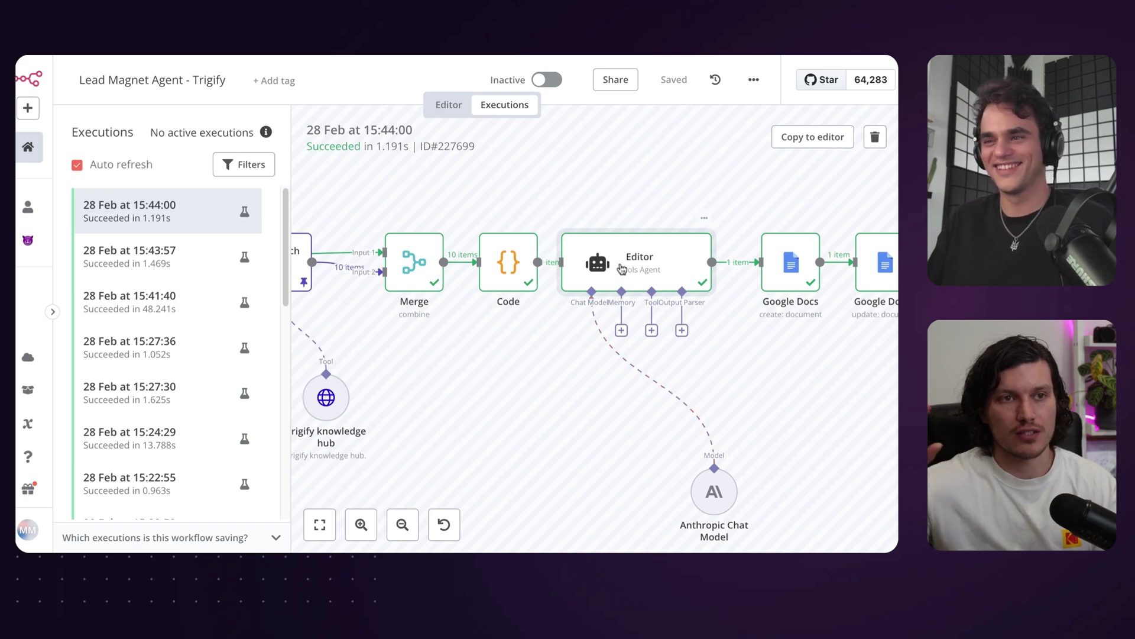
Step: In the workflow's editor view, open the Query Builder's Structured Output Parser, review its JSON example, and return to the canvas
scroll(535, 370, down, 10)
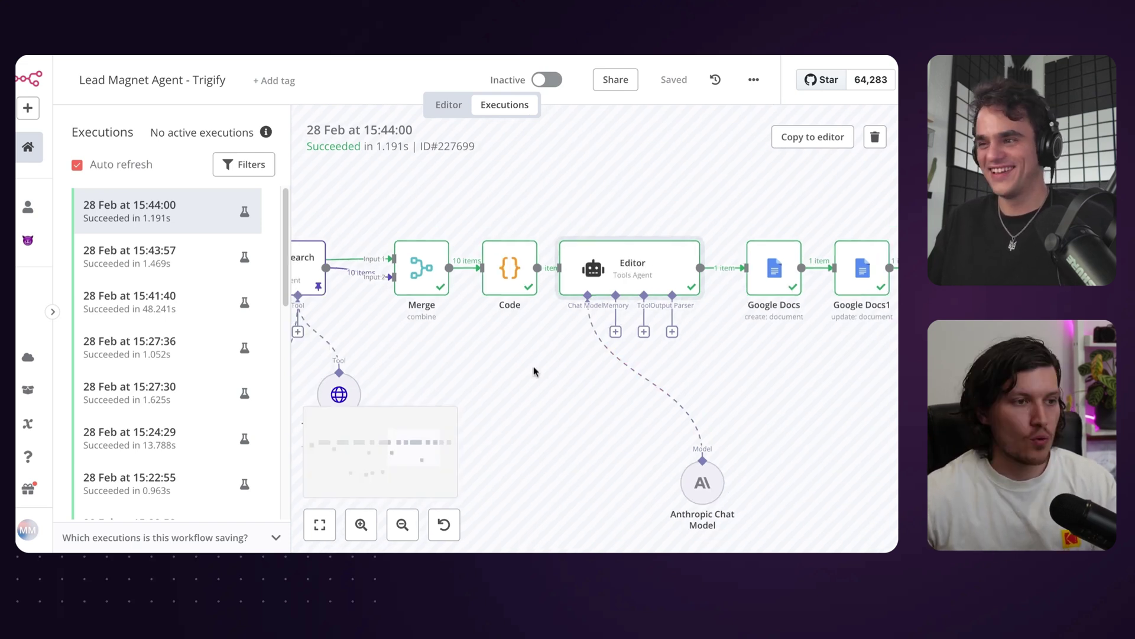
drag(841, 208, 761, 237)
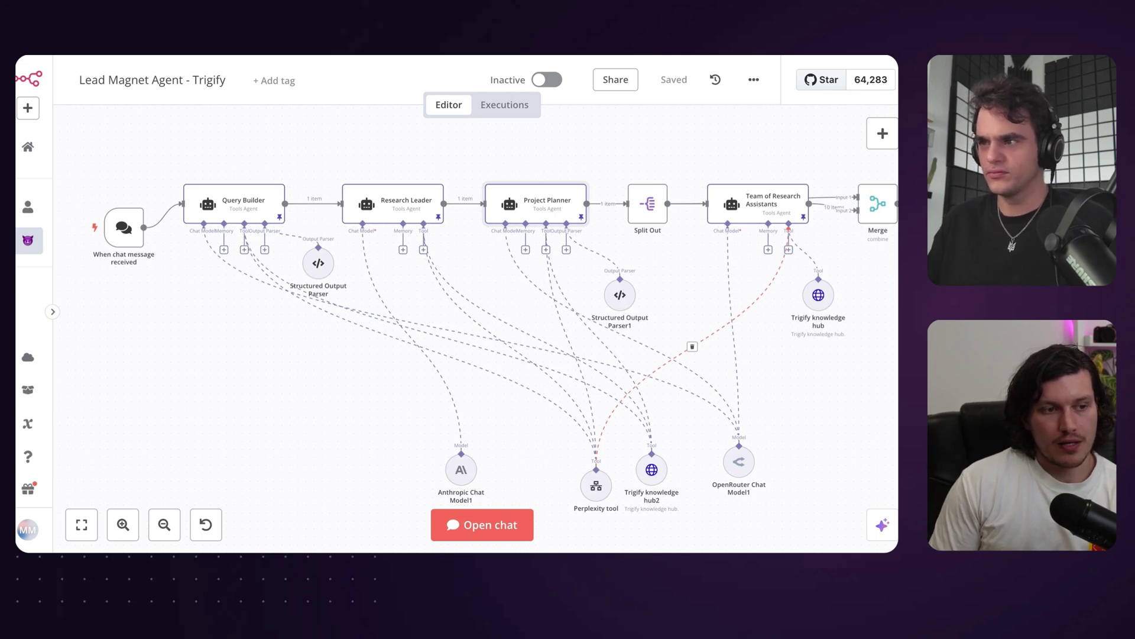
double_click(319, 262)
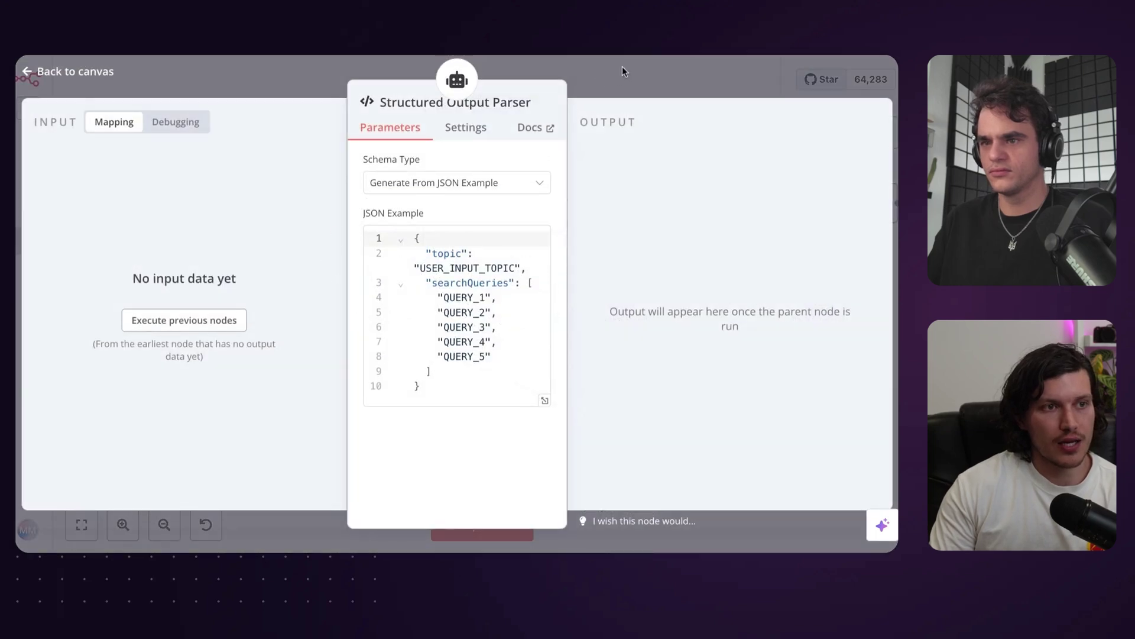
click(622, 71)
Step: Review the JSON example of Structured Output Parser1 and the model selected in OpenRouter Chat Model1, returning to the canvas after each
double_click(624, 299)
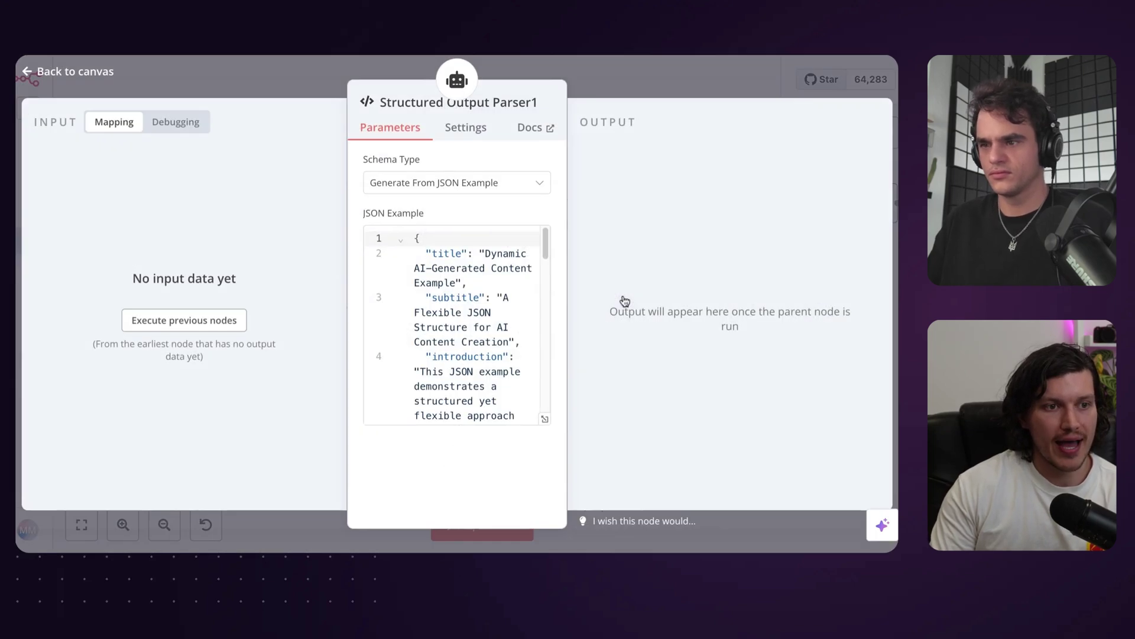
drag(545, 241, 553, 317)
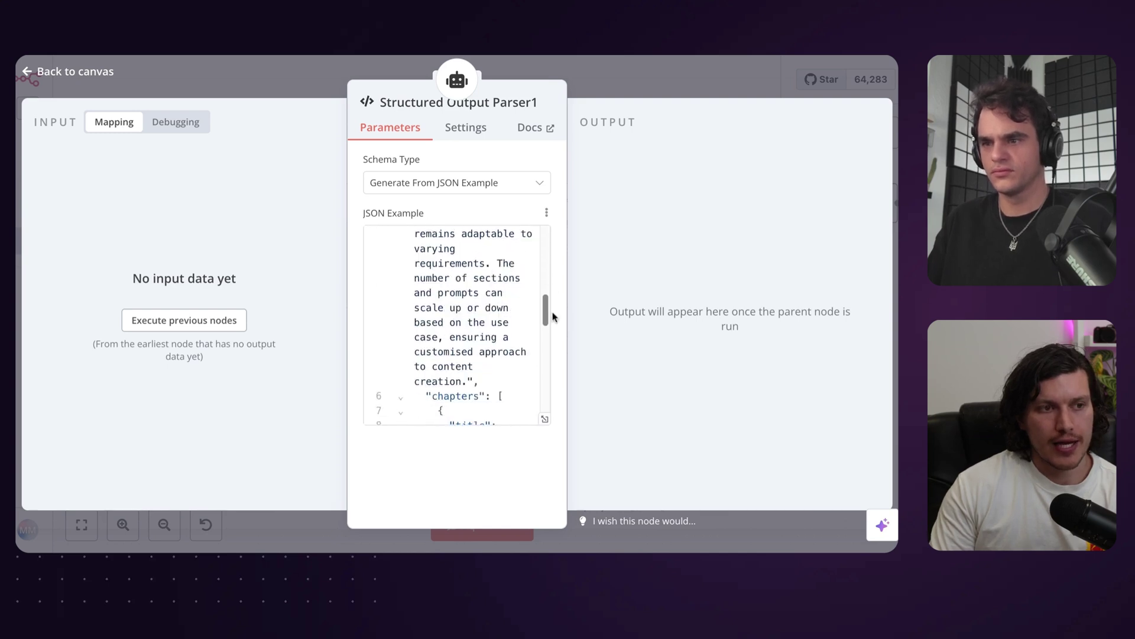
click(648, 77)
double_click(612, 469)
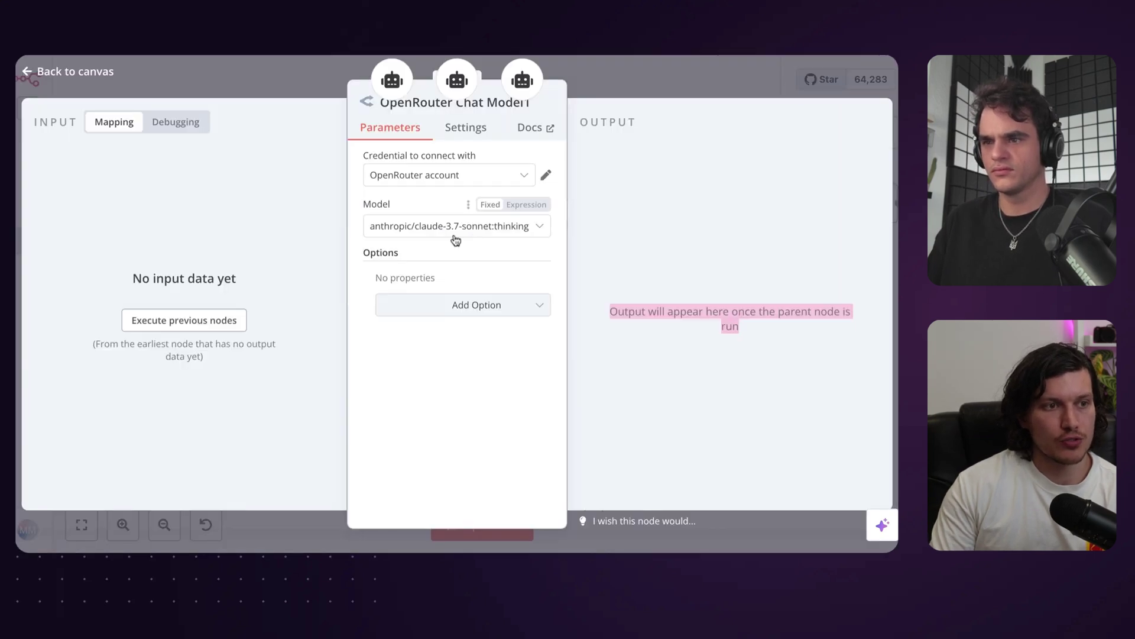
click(629, 89)
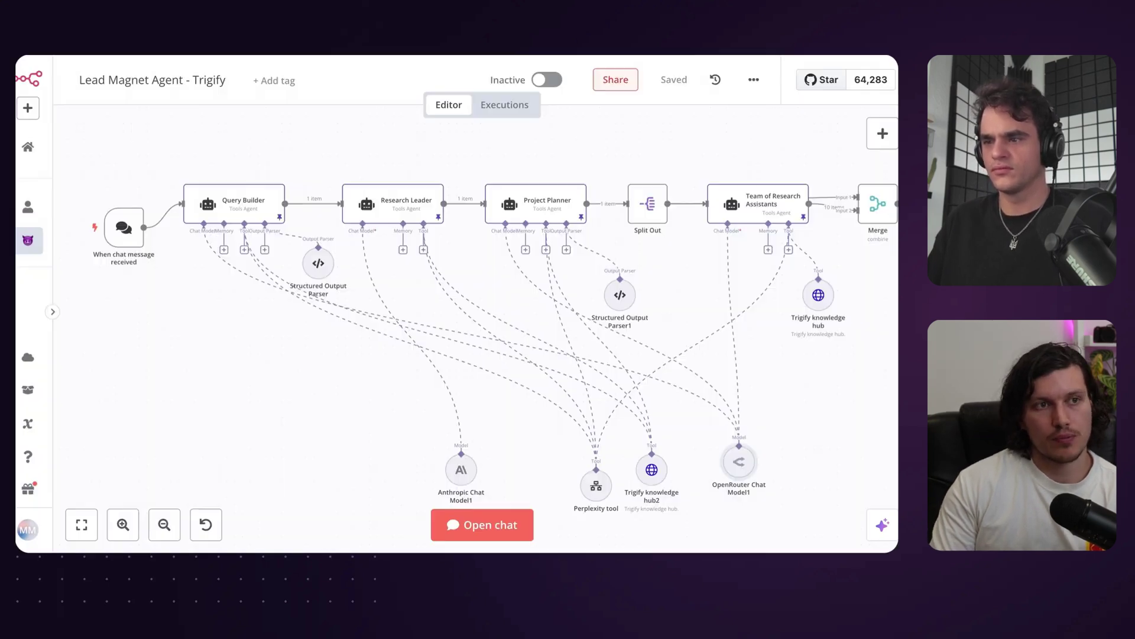